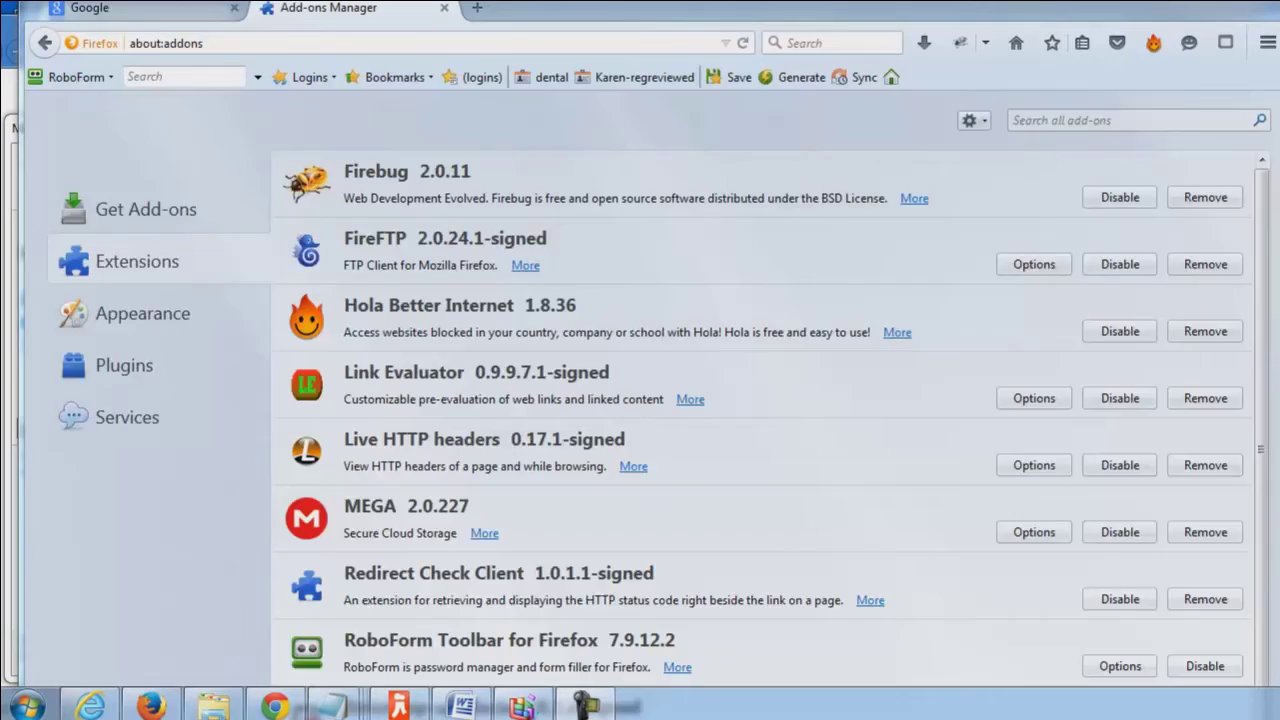
# Close Firefox's Add-ons Manager tab and move the Firefox window aside to reveal Chrome's Google page
pyautogui.click(444, 7)
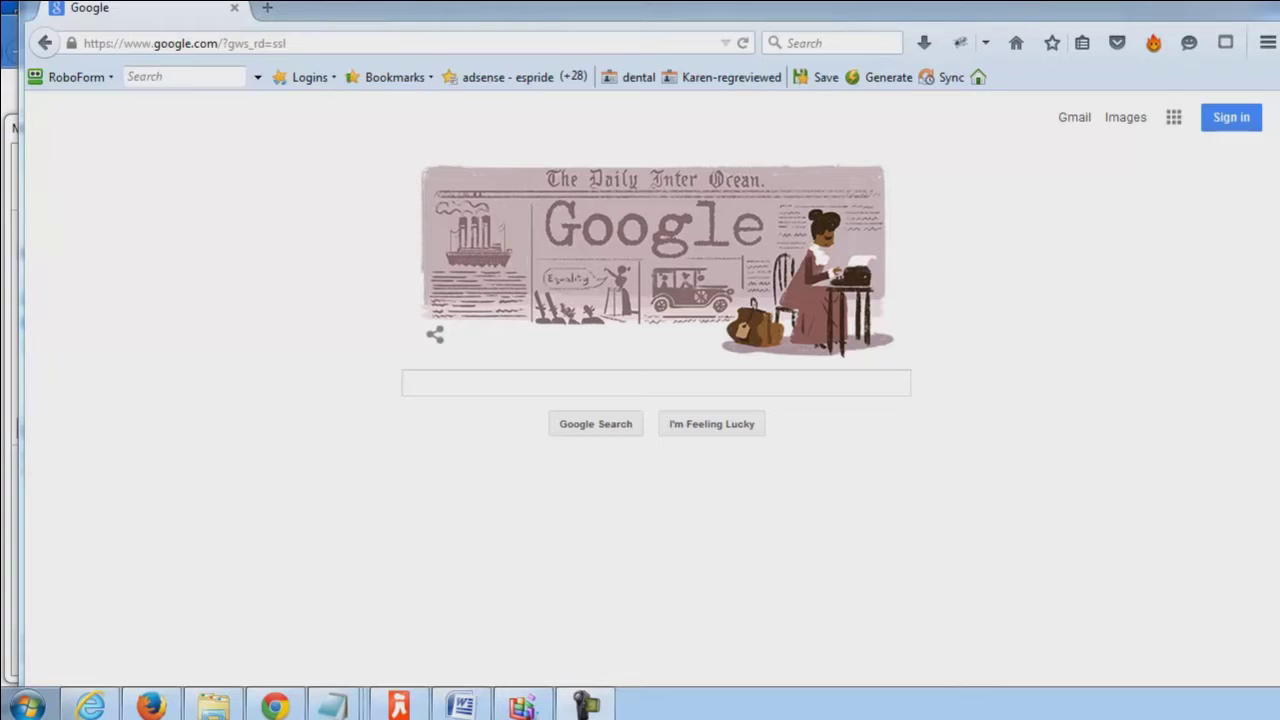
pyautogui.moveTo(796, 28); pyautogui.dragTo(785, 35)
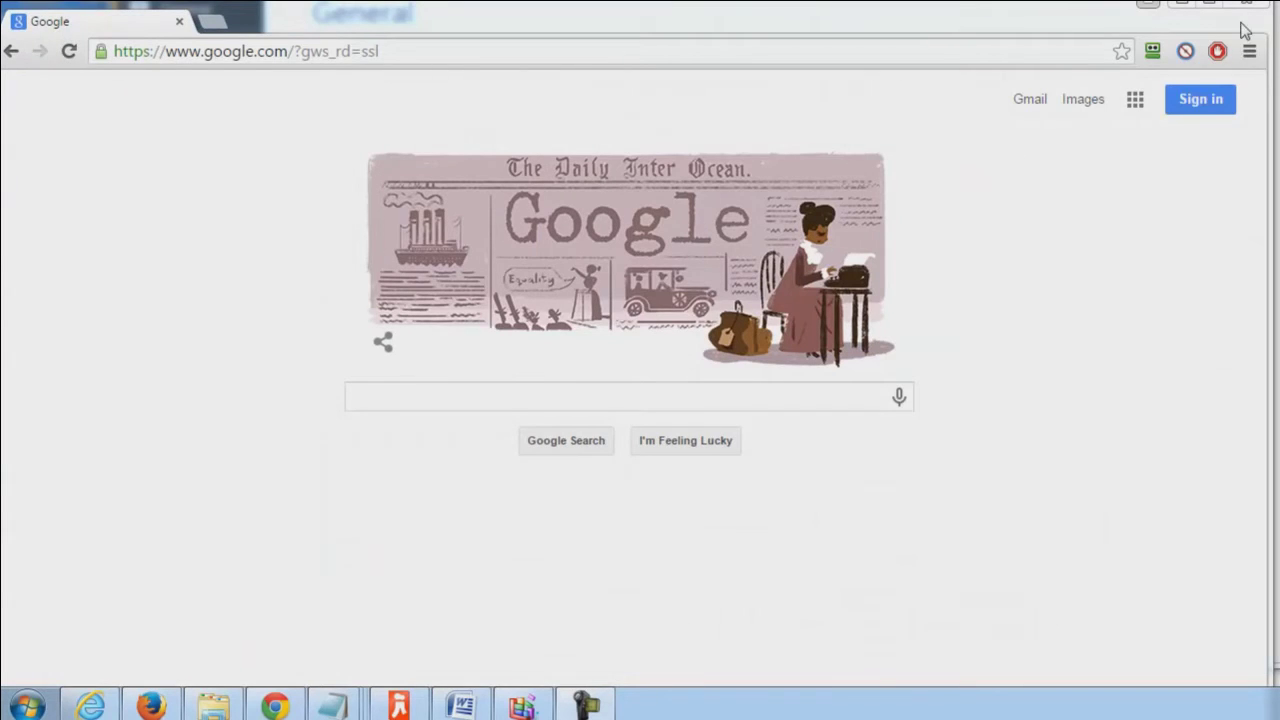
# Review Chrome's extensions: RoboForm, AdBlock, Google Docs, Sheets, Slides and Poper Blocker
pyautogui.click(1249, 51)
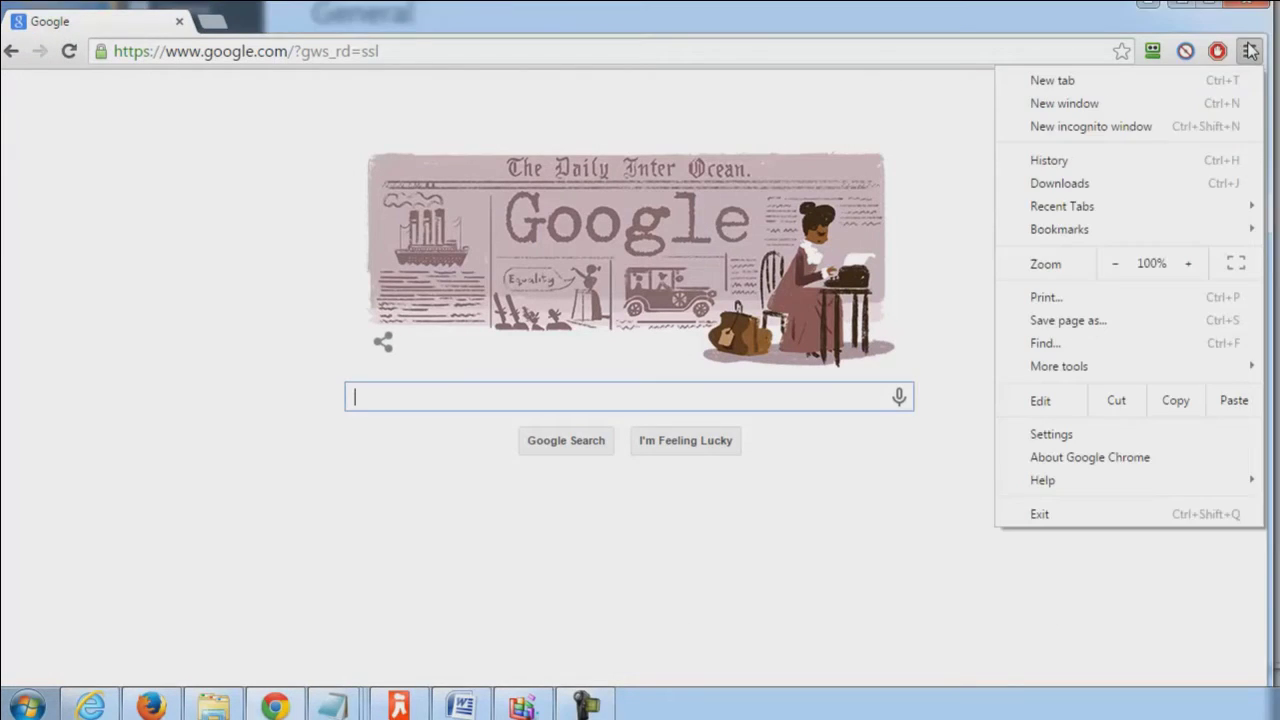
pyautogui.click(1086, 434)
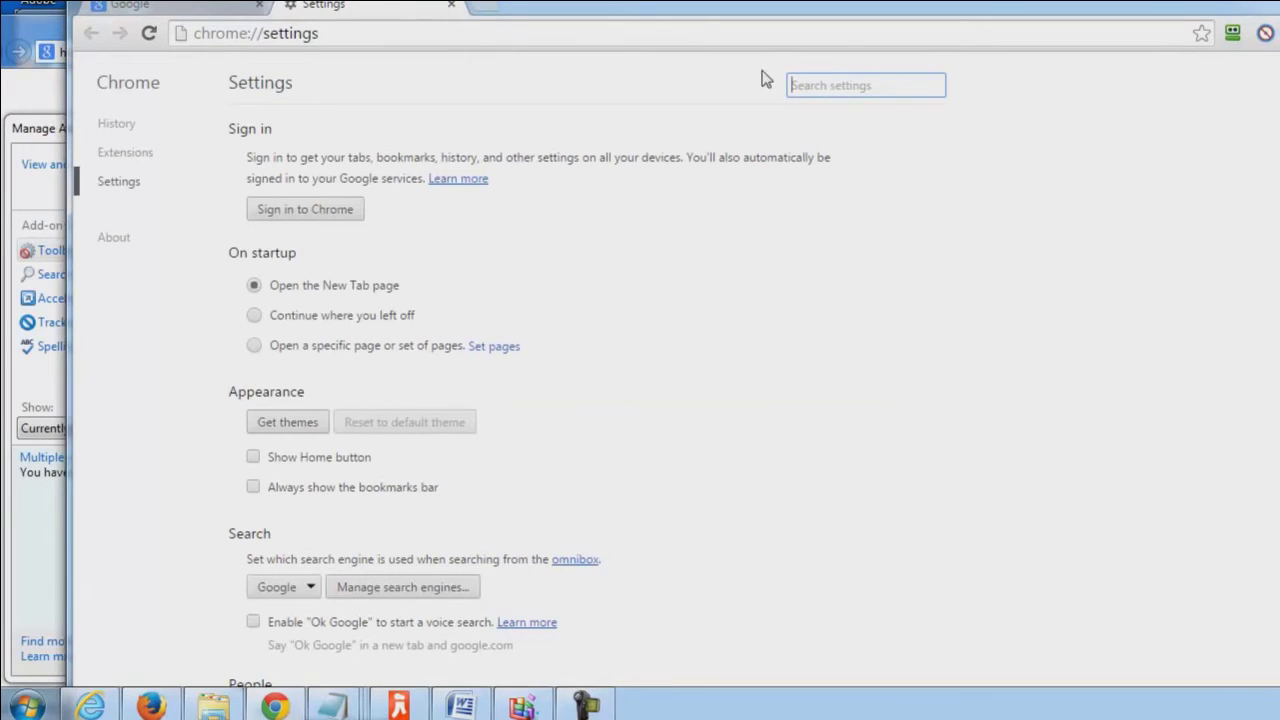
pyautogui.click(150, 156)
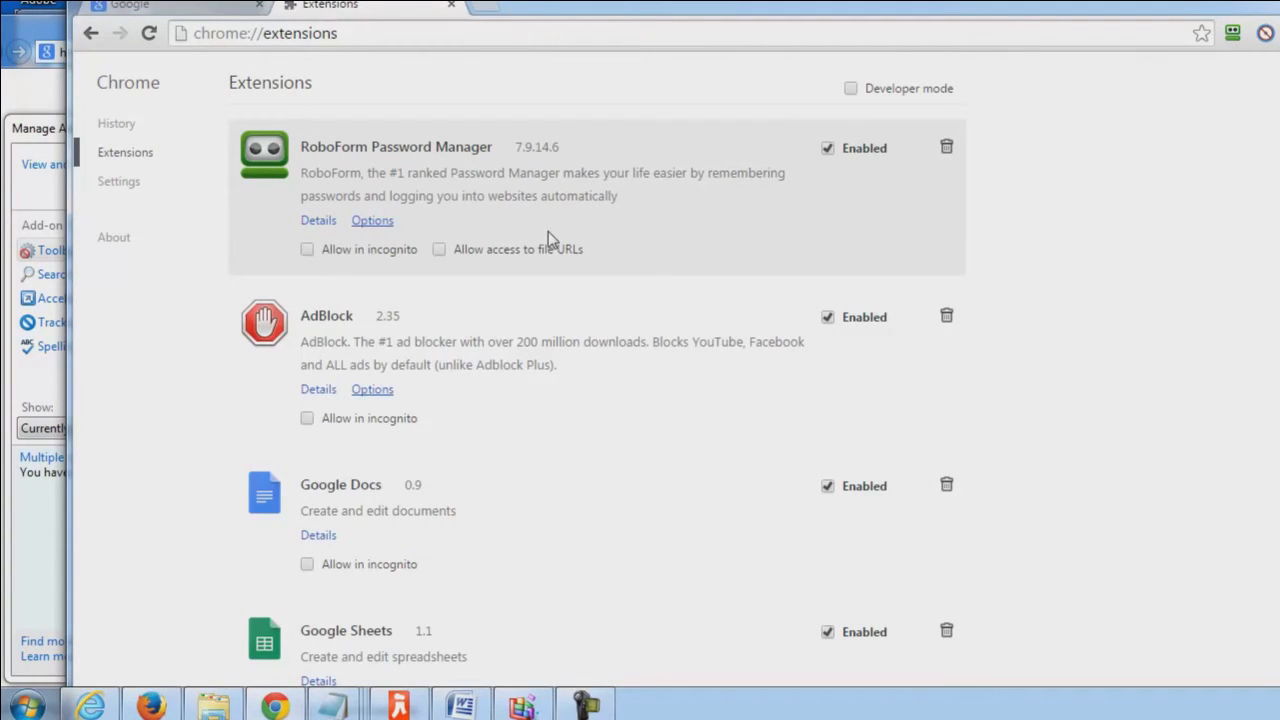
pyautogui.scroll(-3, 714, 271)
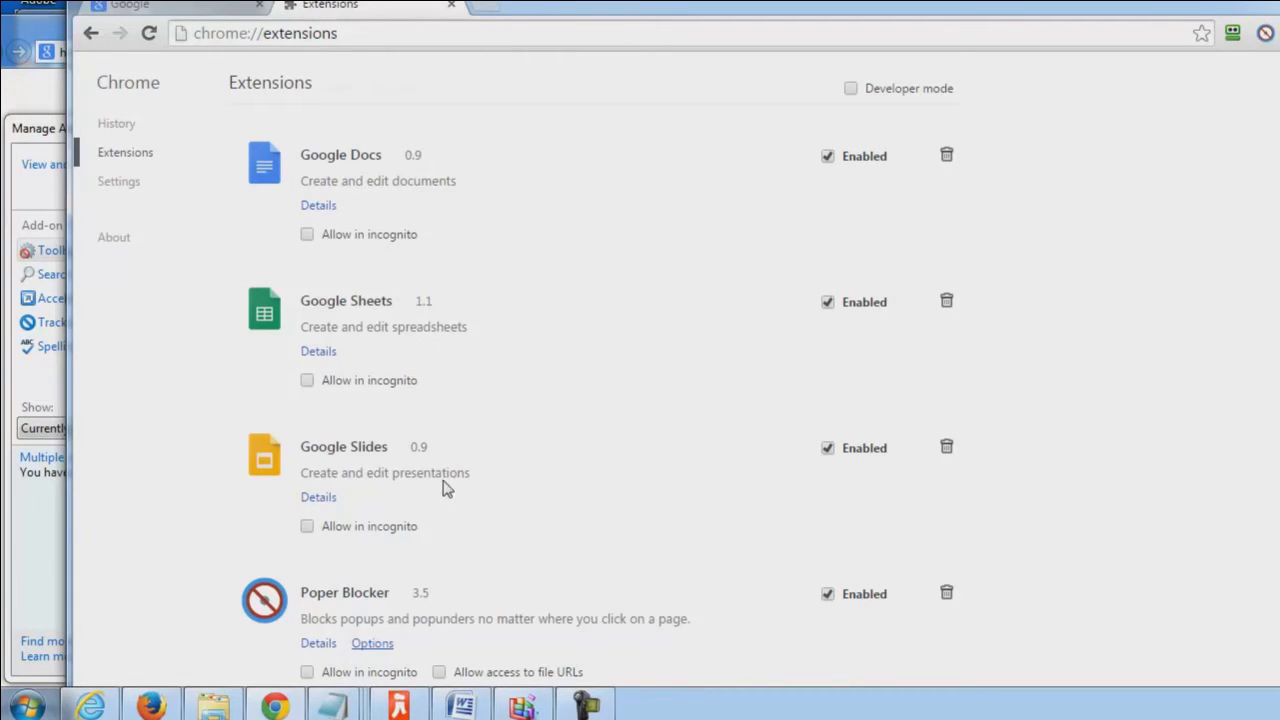
pyautogui.scroll(3, 468, 416)
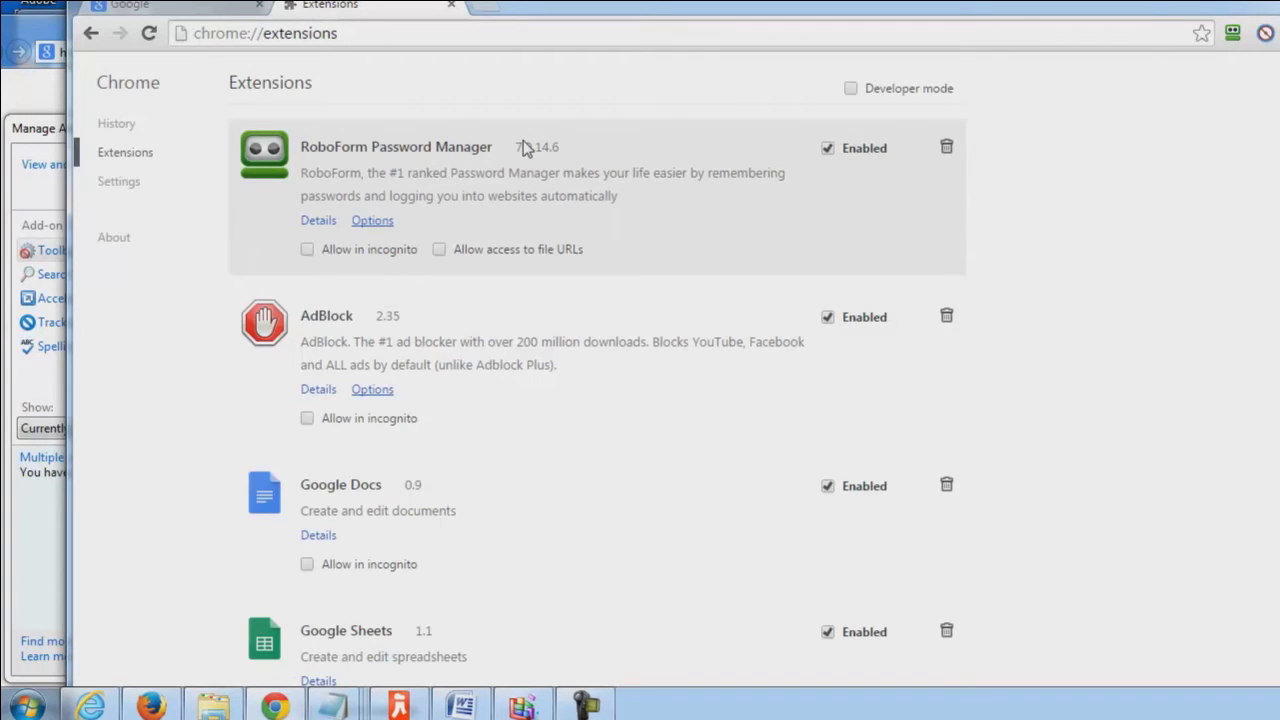
pyautogui.scroll(-3, 510, 260)
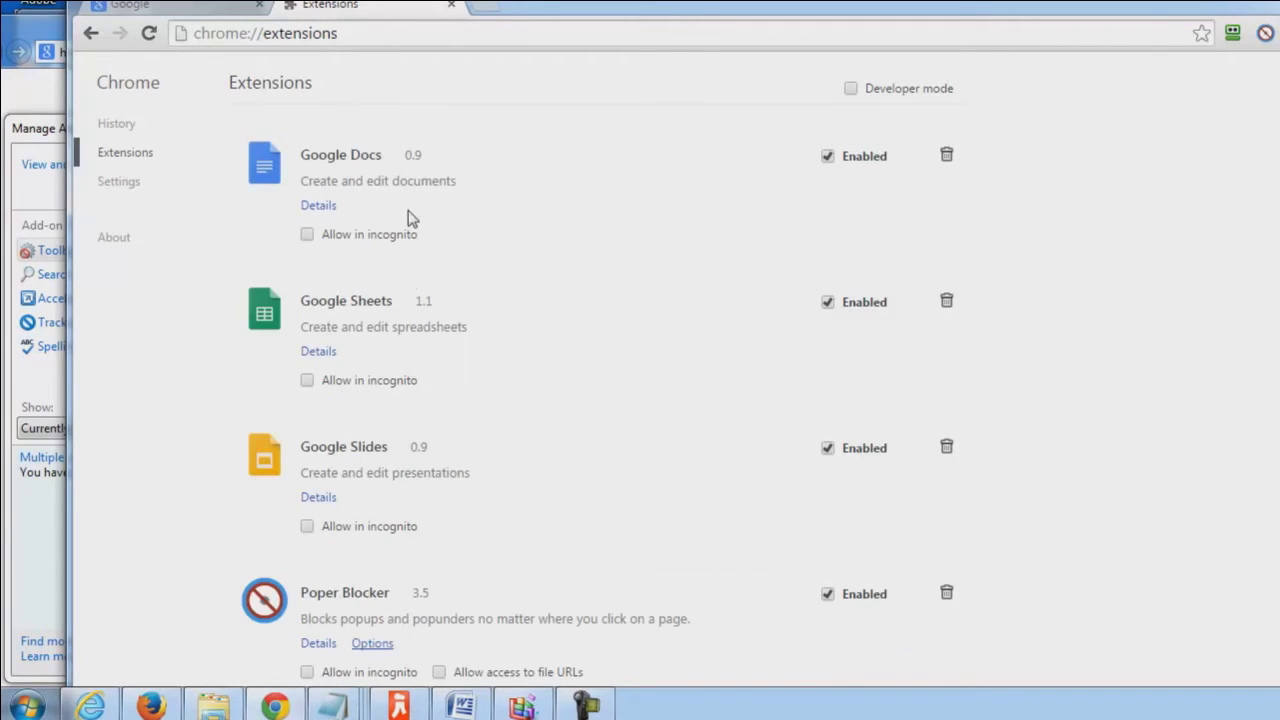
pyautogui.scroll(3, 590, 466)
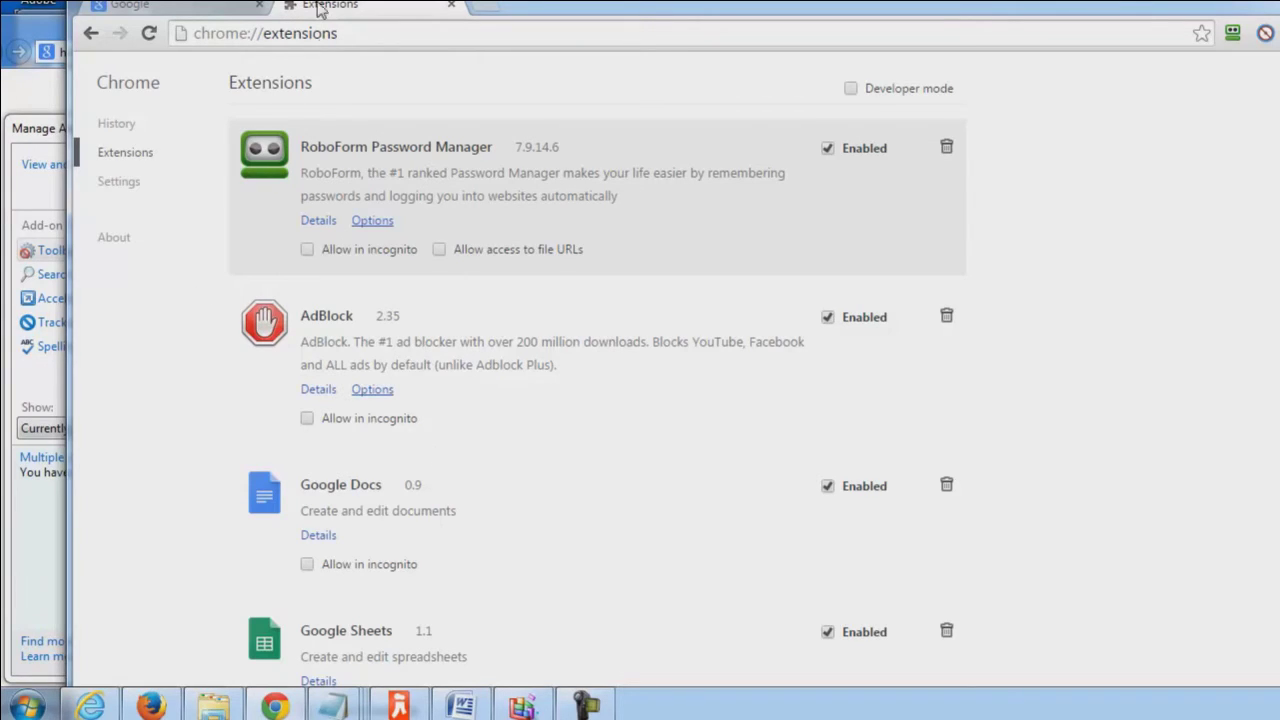
# Return to Chrome Settings and expand advanced settings down to Reset settings, repositioning the window
pyautogui.click(133, 196)
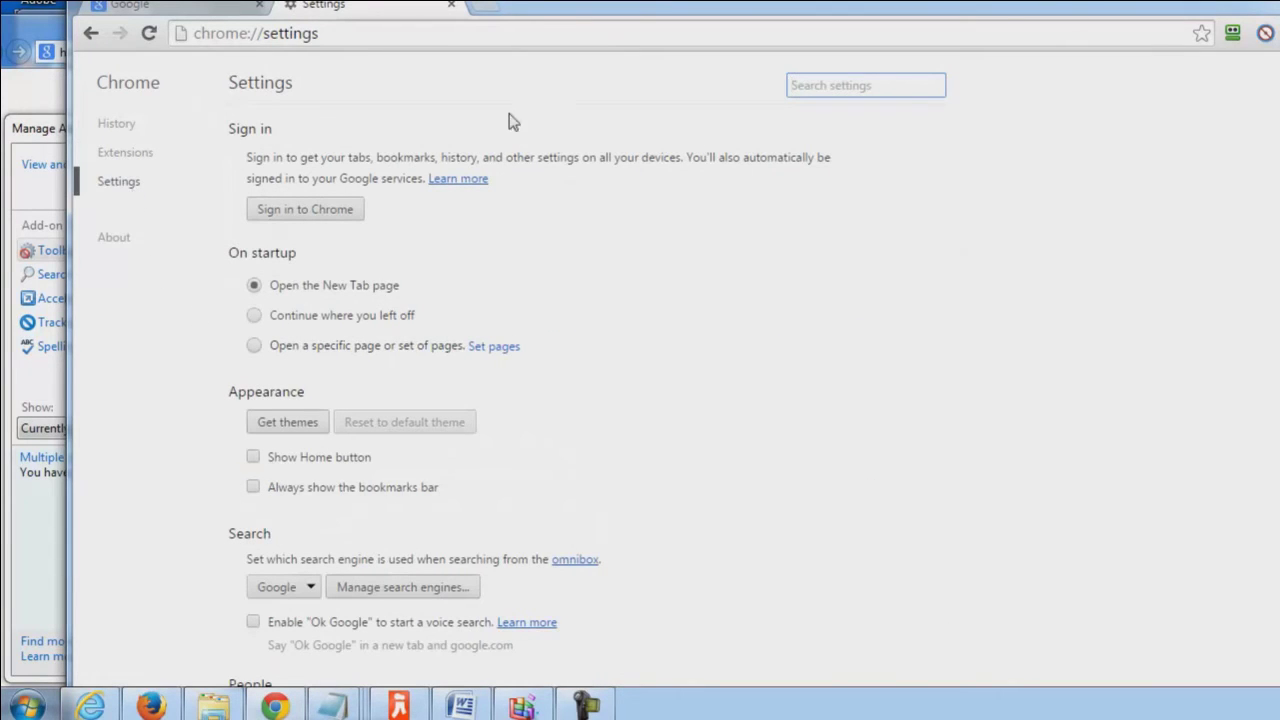
pyautogui.scroll(-5, 494, 123)
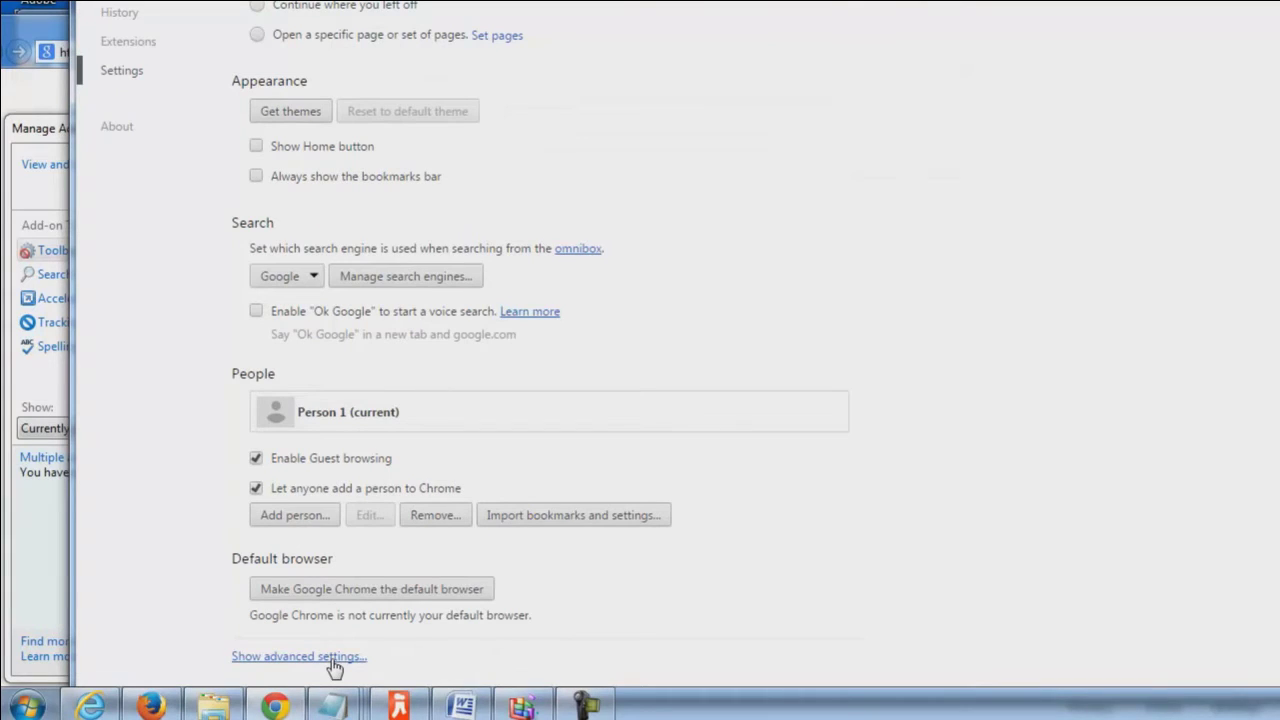
pyautogui.click(331, 659)
pyautogui.scroll(-12, 657, 410)
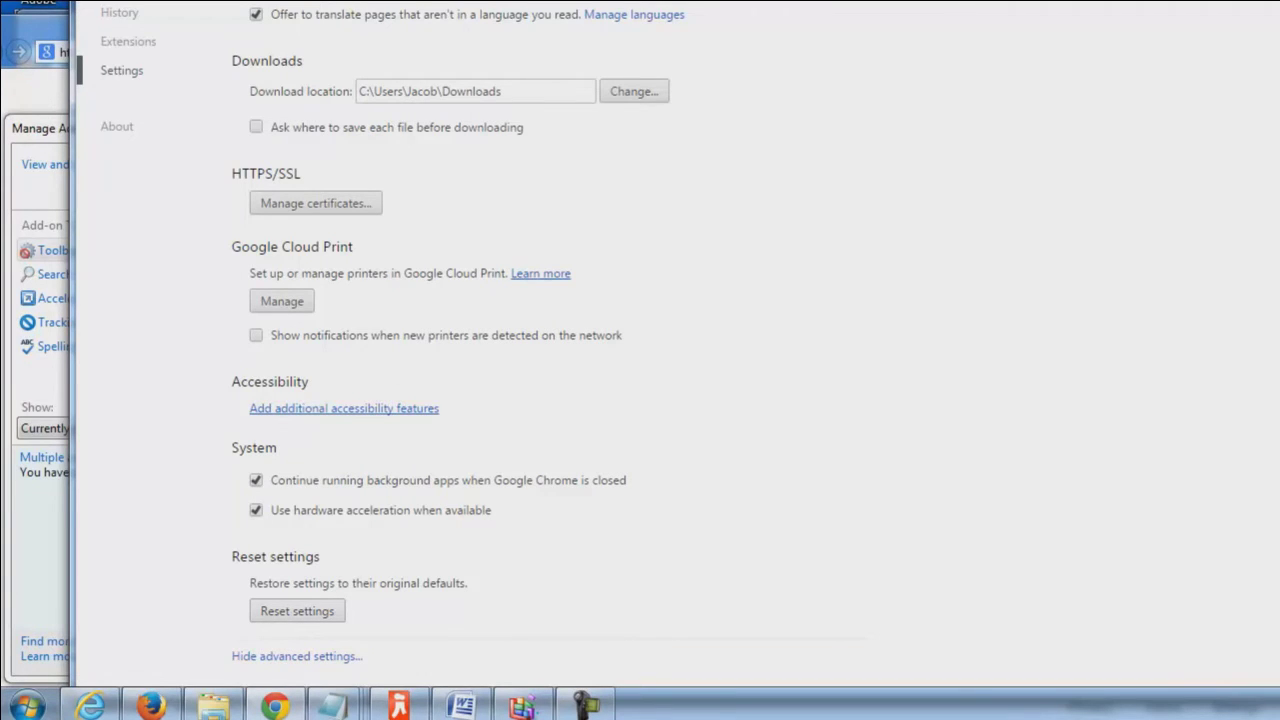
pyautogui.moveTo(557, 114); pyautogui.dragTo(599, 81)
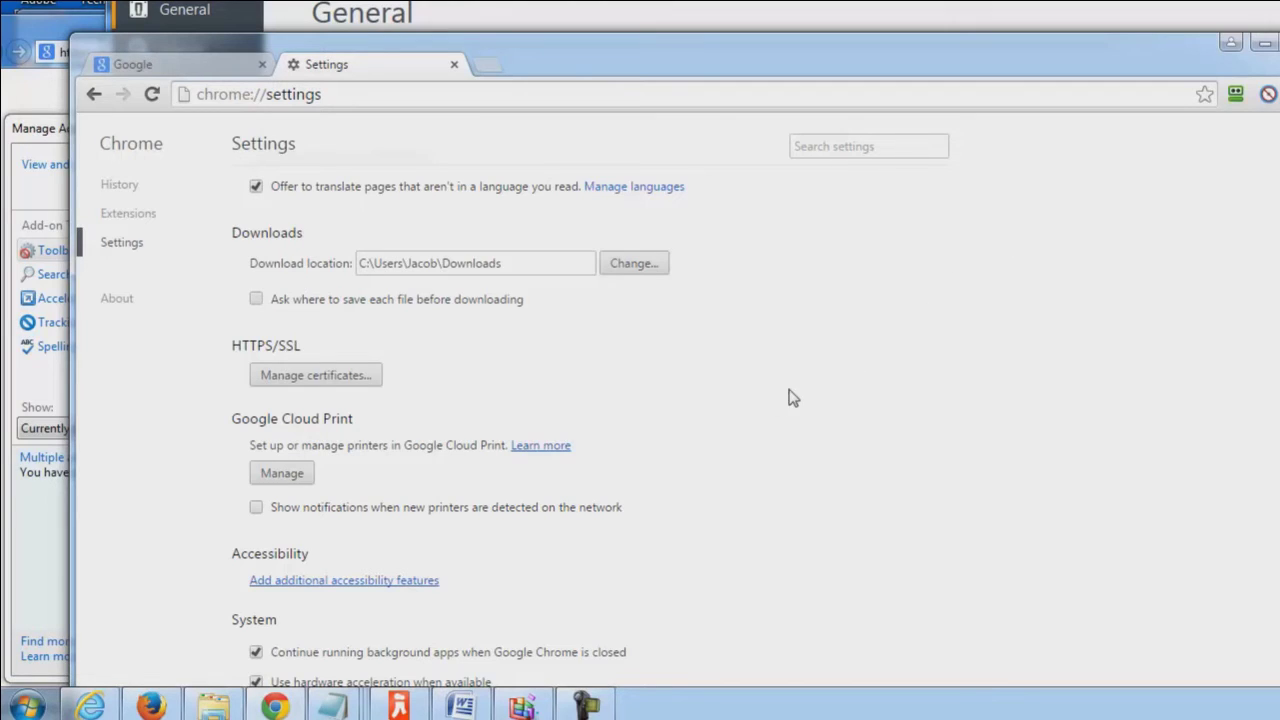
pyautogui.moveTo(729, 69); pyautogui.dragTo(695, 61)
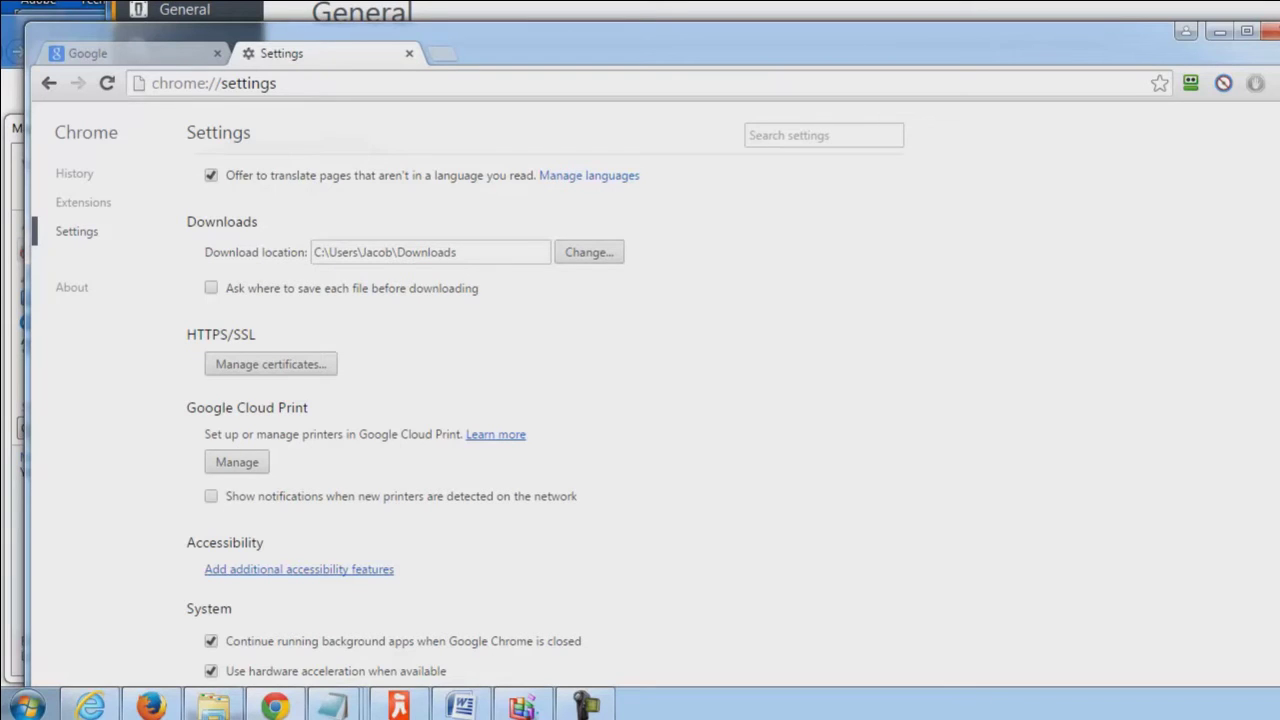
# Close Chrome and review Firefox's extensions: Firebug, FireFTP, Hola Better Internet, MEGA, RoboForm Toolbar
pyautogui.click(1270, 31)
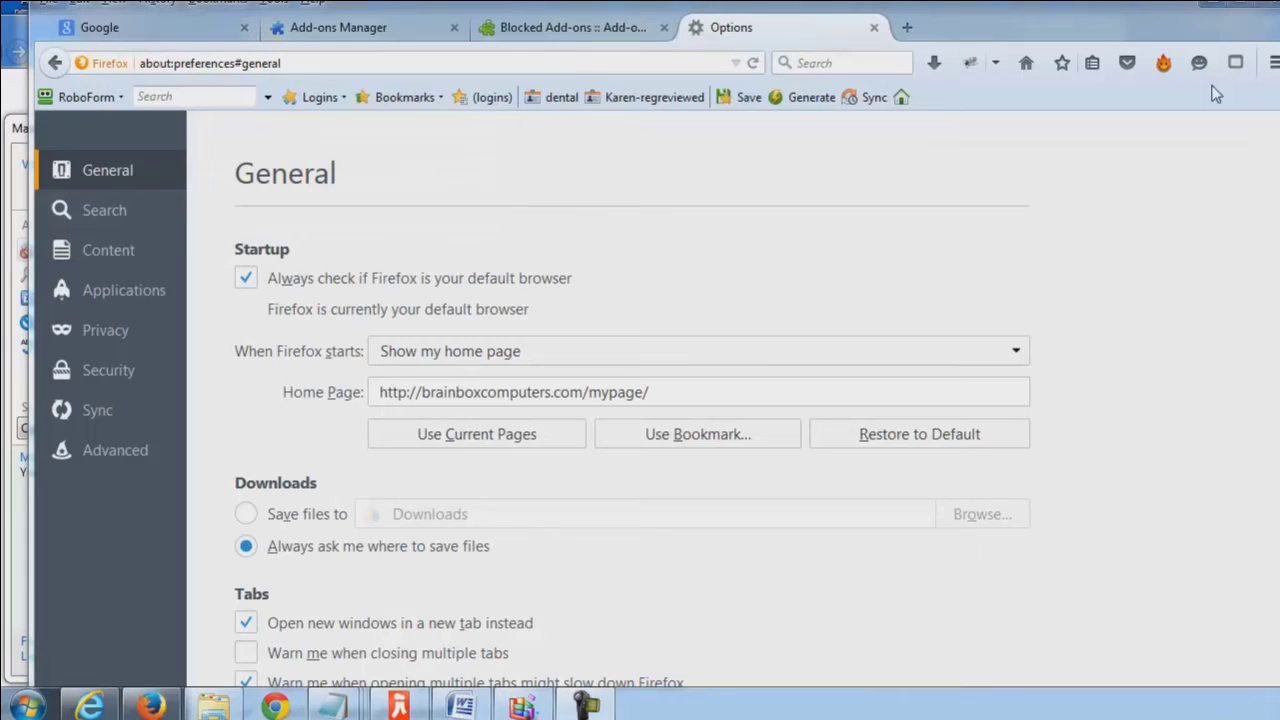
pyautogui.click(1268, 59)
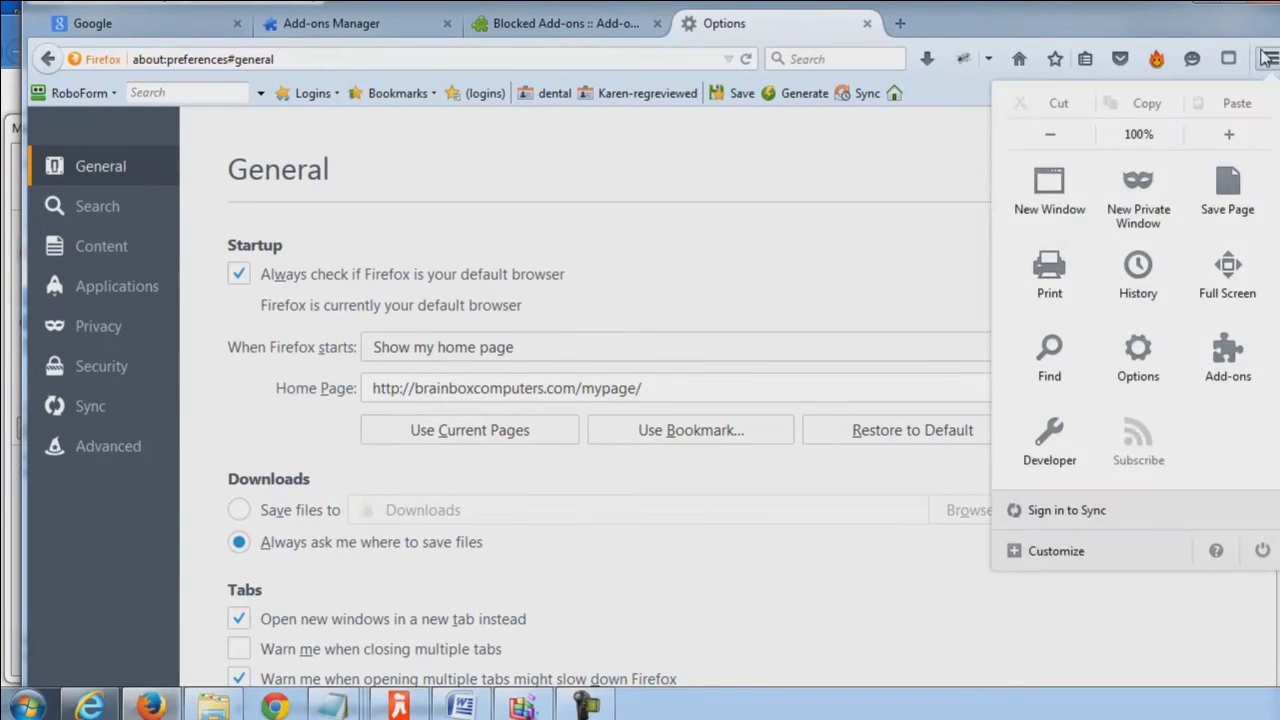
pyautogui.click(1250, 360)
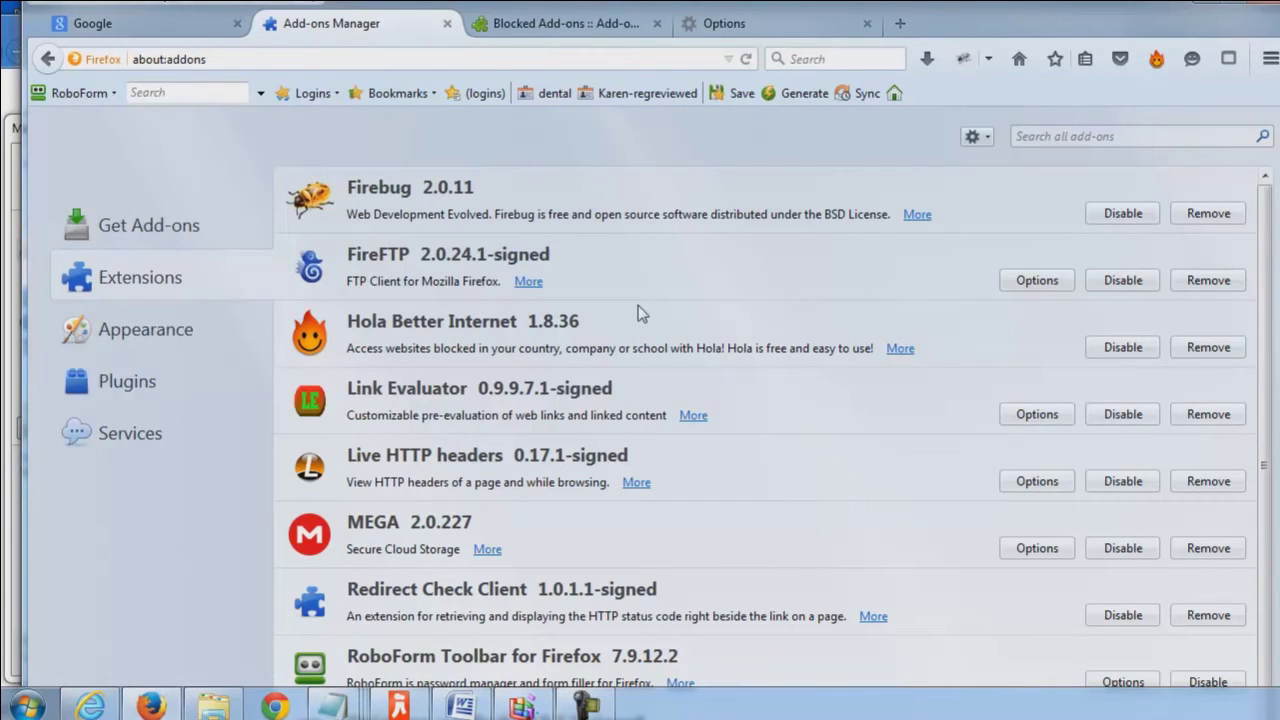
pyautogui.scroll(-1, 650, 329)
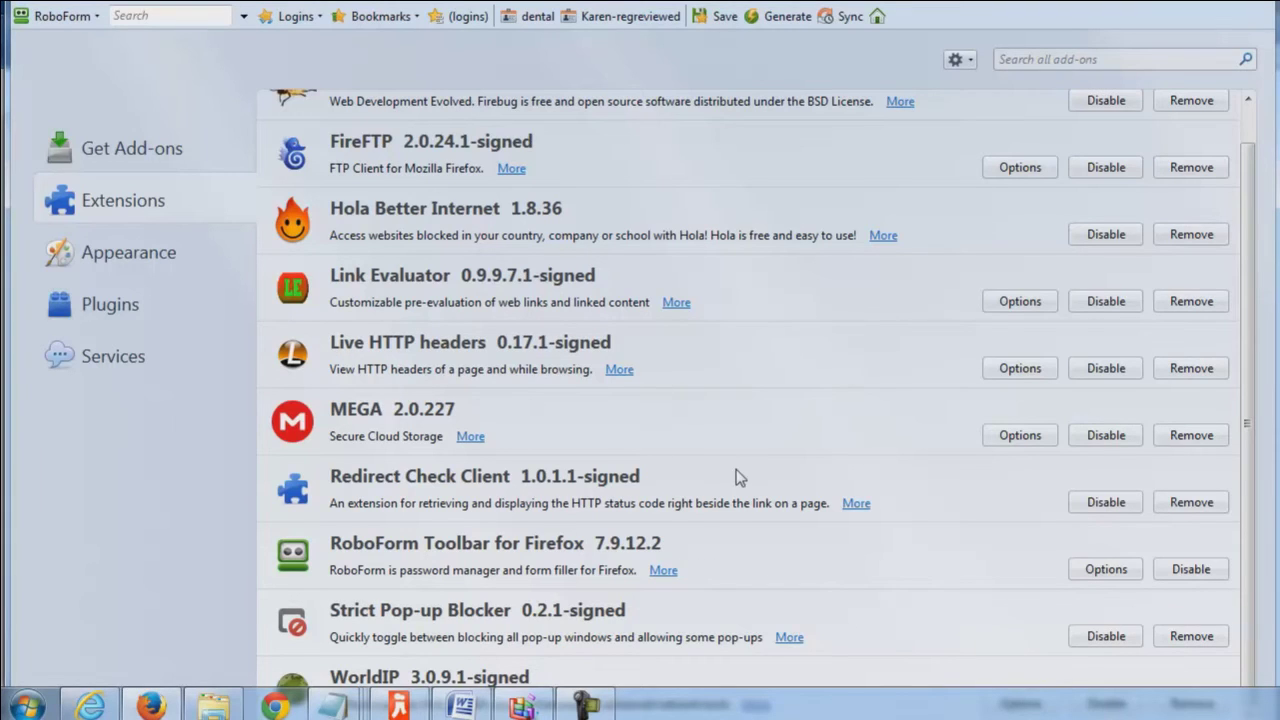
pyautogui.scroll(1, 739, 478)
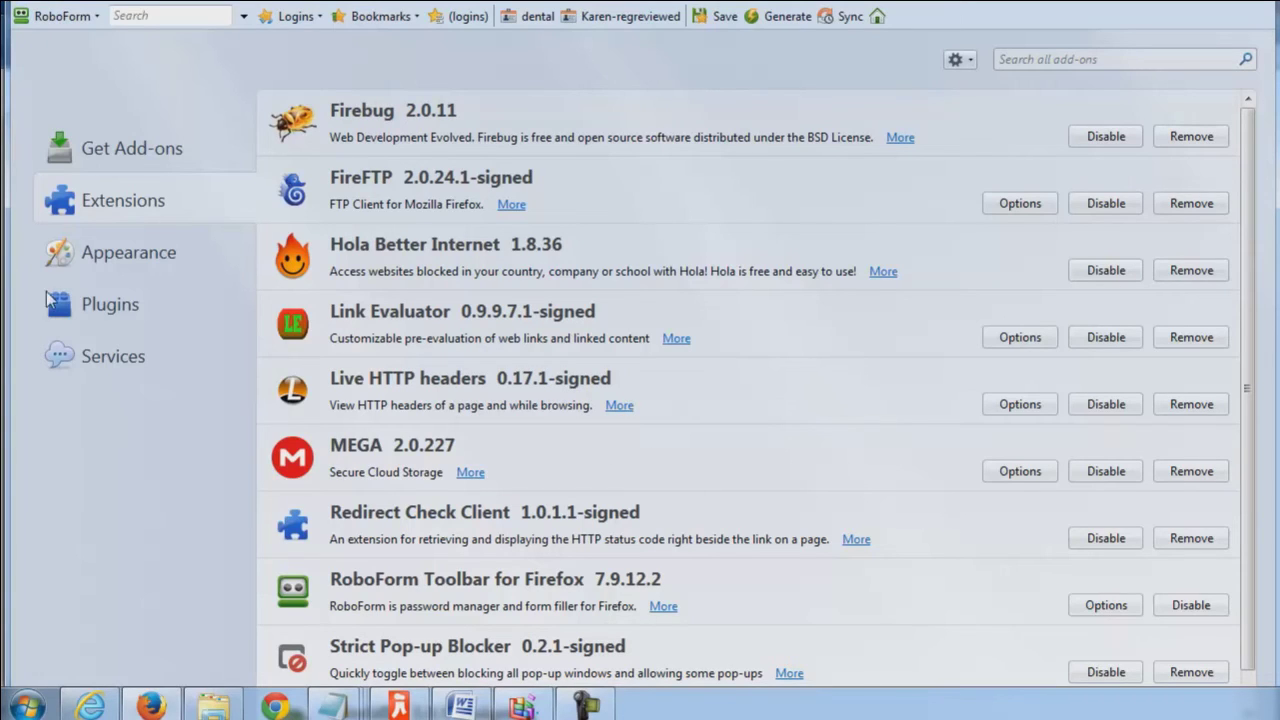
# Show Firefox's Plugins list and scroll through the rest of the installed plugins
pyautogui.click(137, 301)
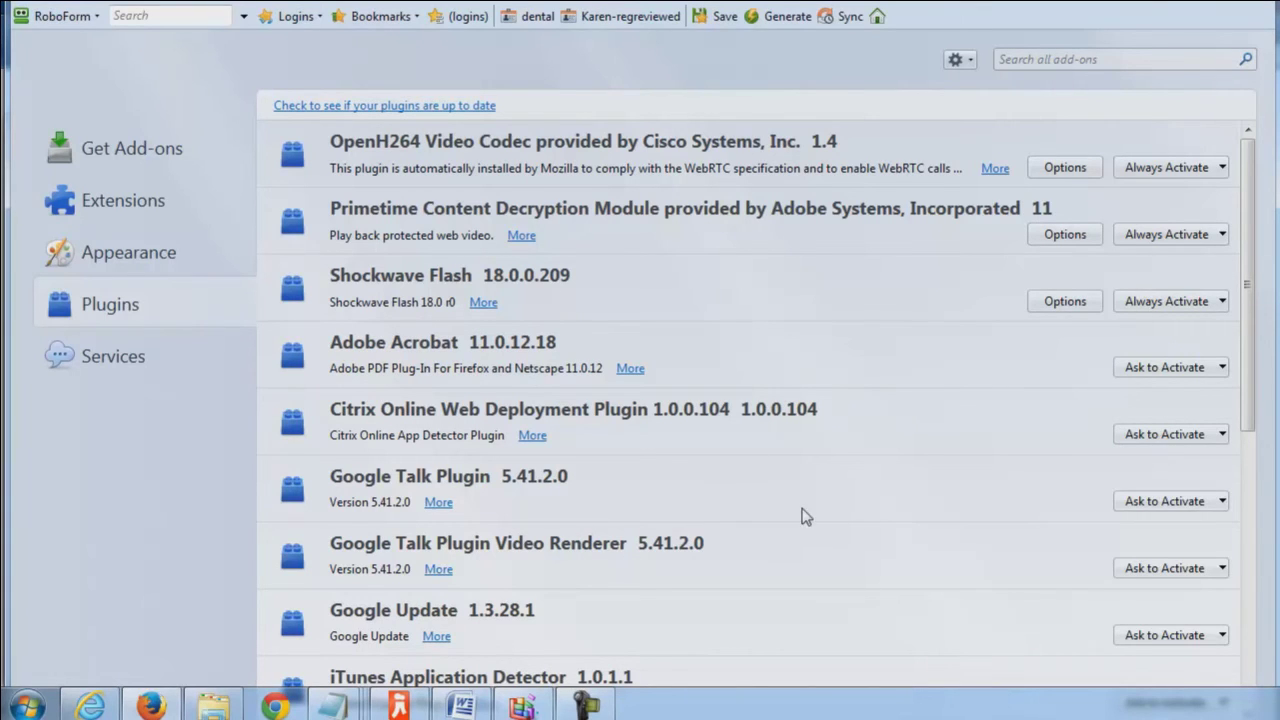
pyautogui.scroll(-2, 697, 491)
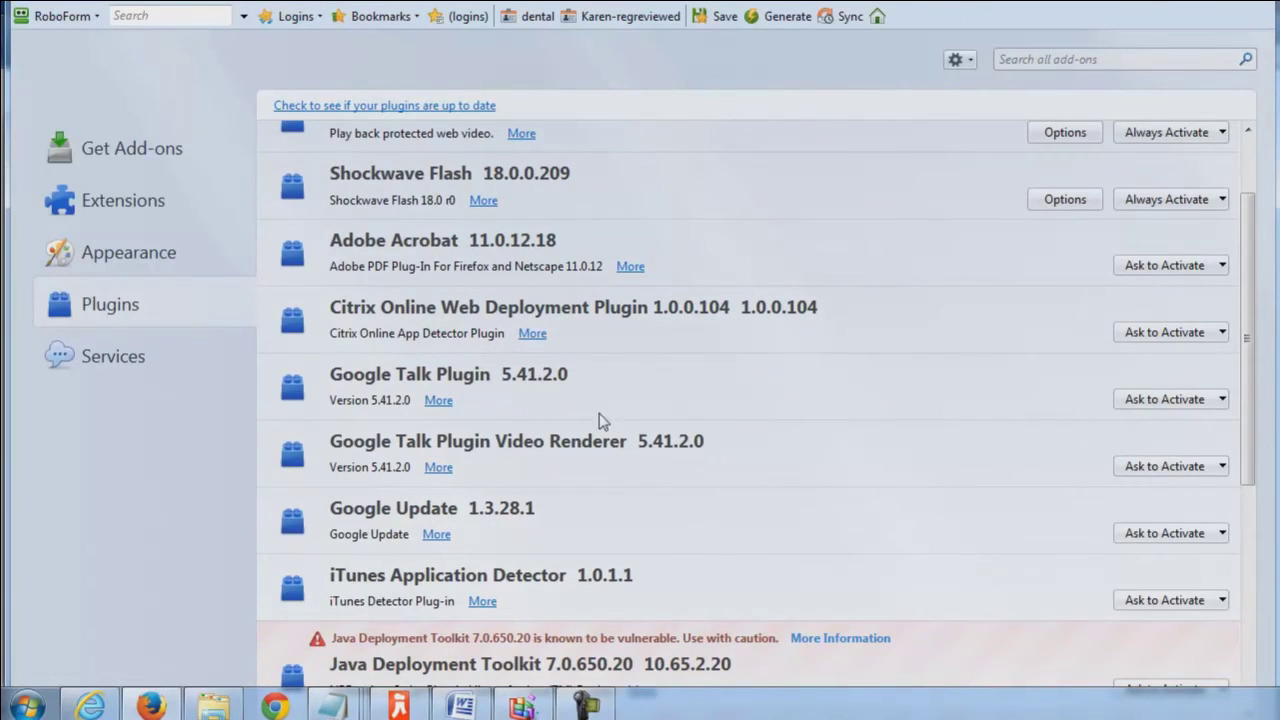
pyautogui.scroll(-8, 602, 400)
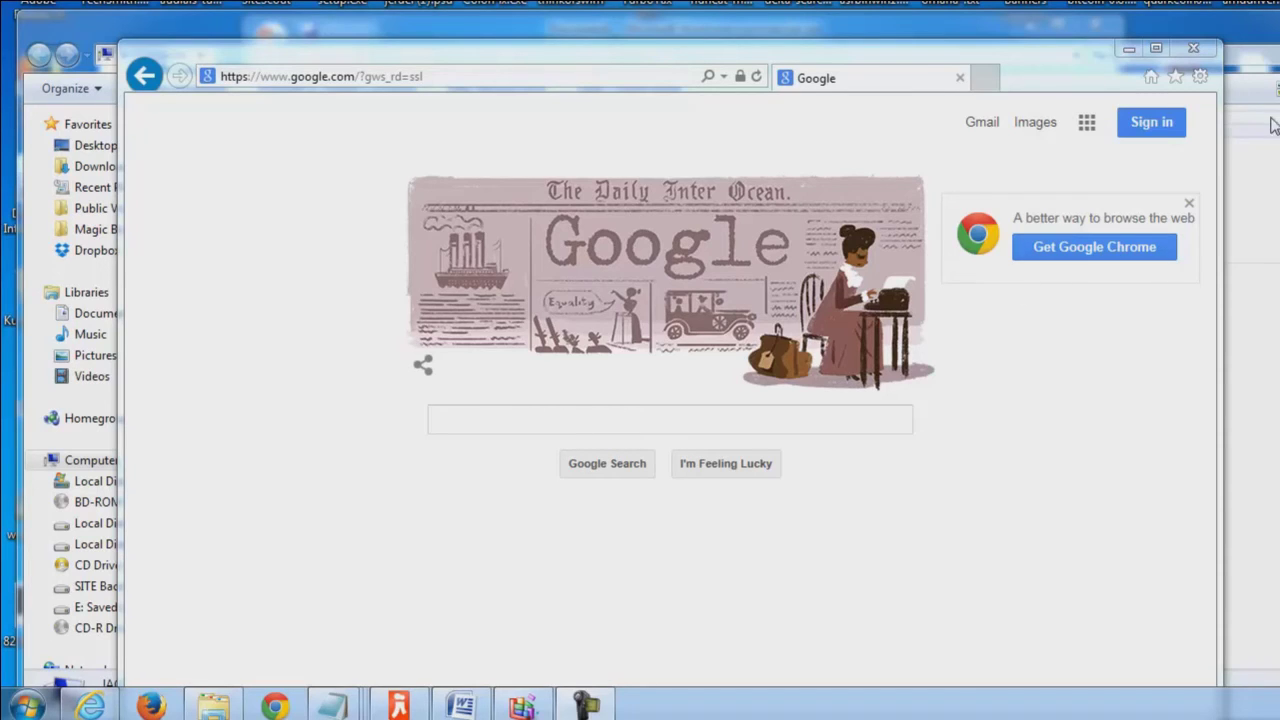
# Open and dismiss Internet options, then open Manage add-ons from Internet Explorer's gear menu
pyautogui.click(1203, 78)
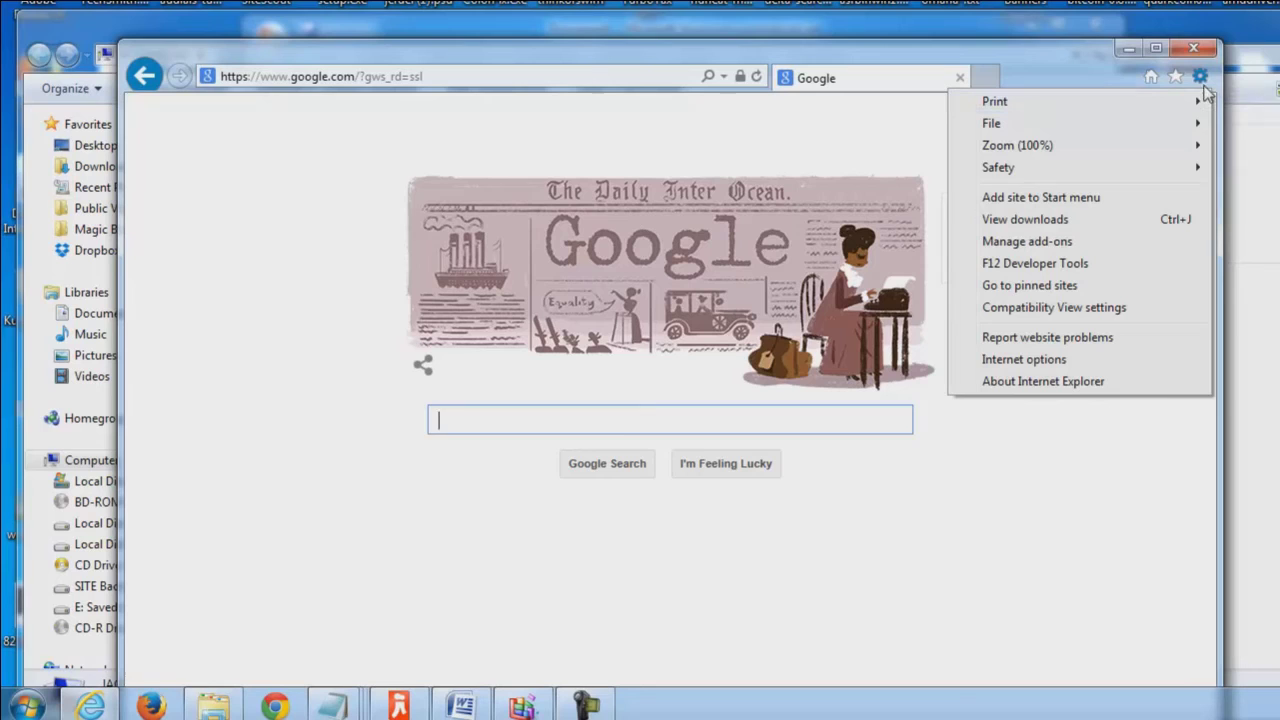
pyautogui.click(1056, 368)
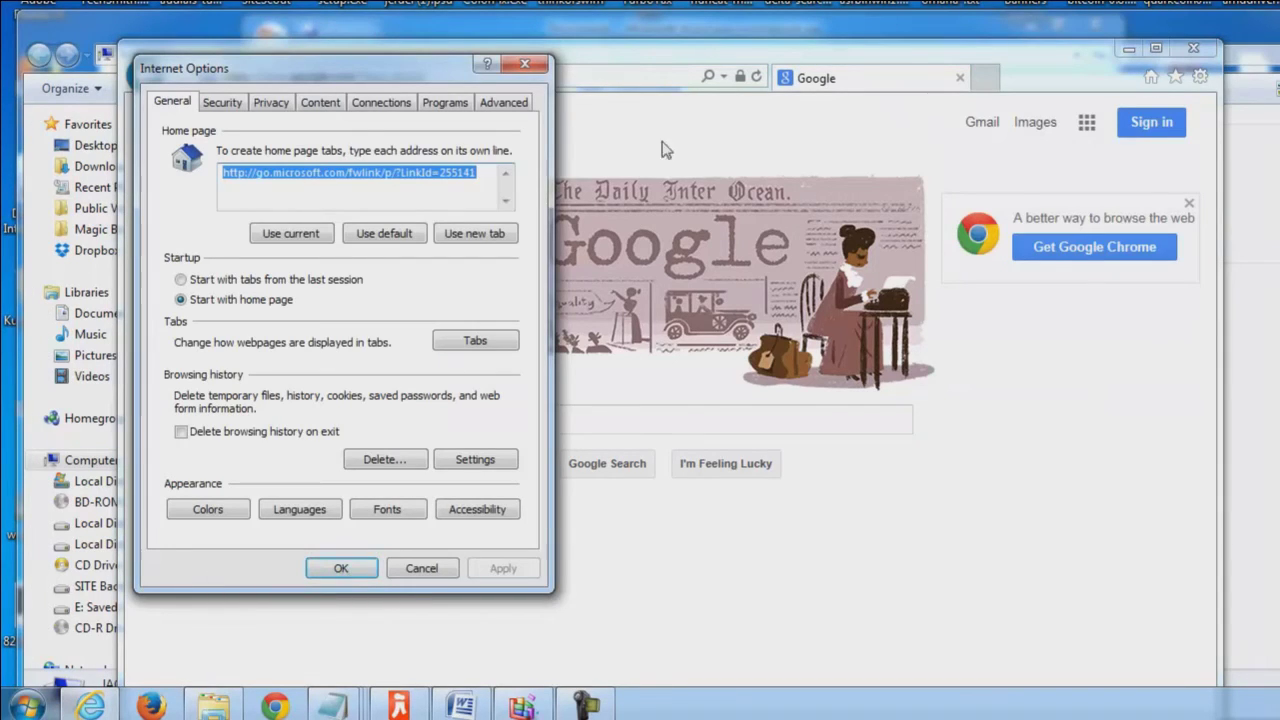
pyautogui.press('Escape')
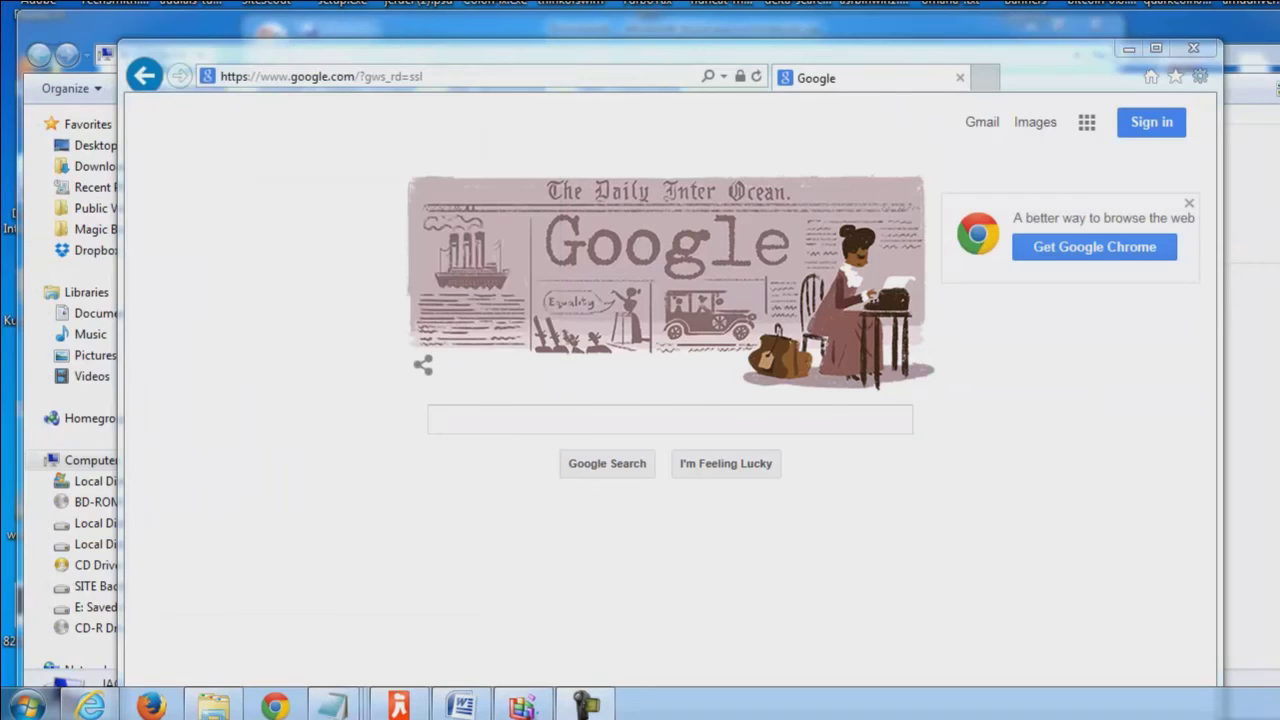
pyautogui.click(1199, 78)
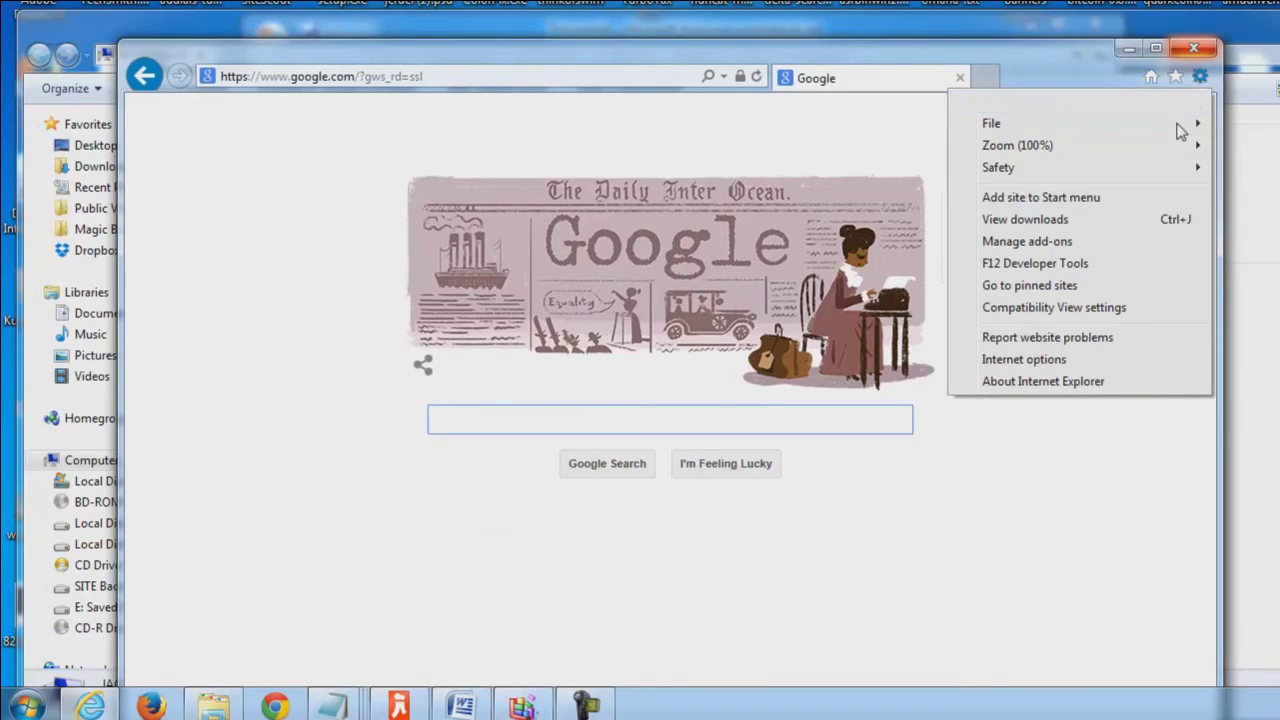
pyautogui.click(1118, 252)
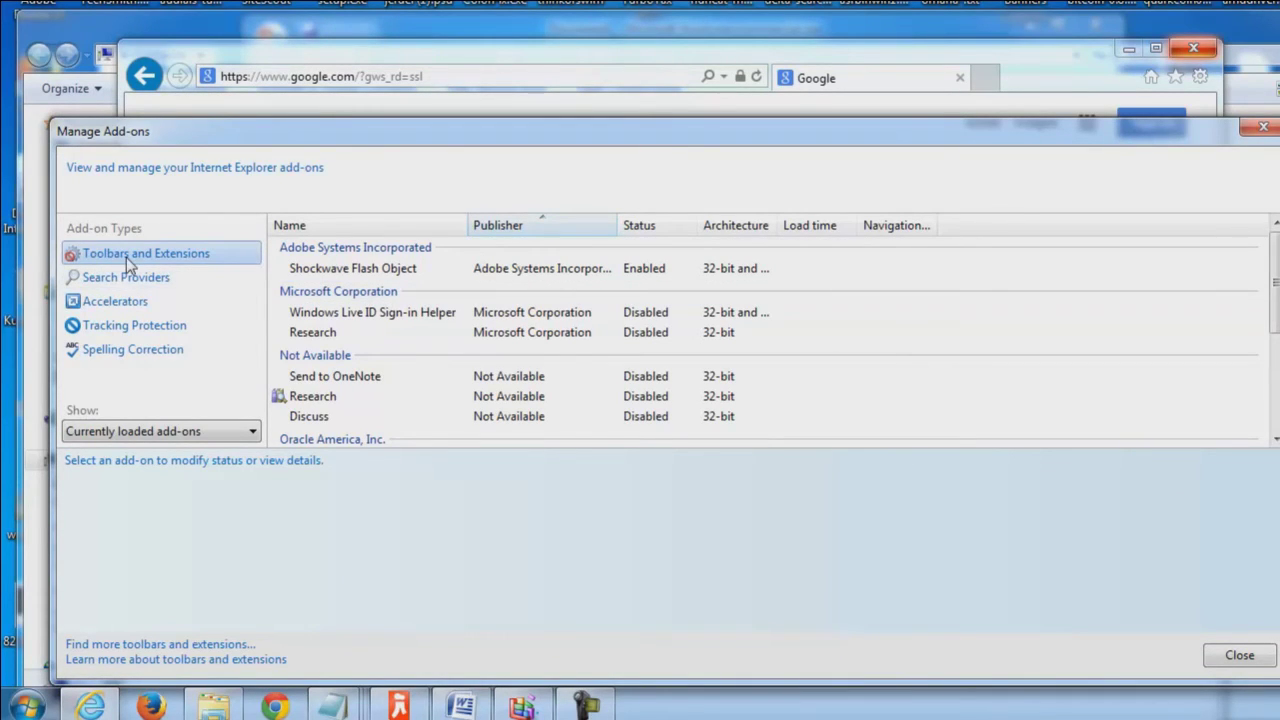
# Select the Microsoft Corporation add-ons and enlarge the window to review all toolbars and extensions
pyautogui.click(515, 291)
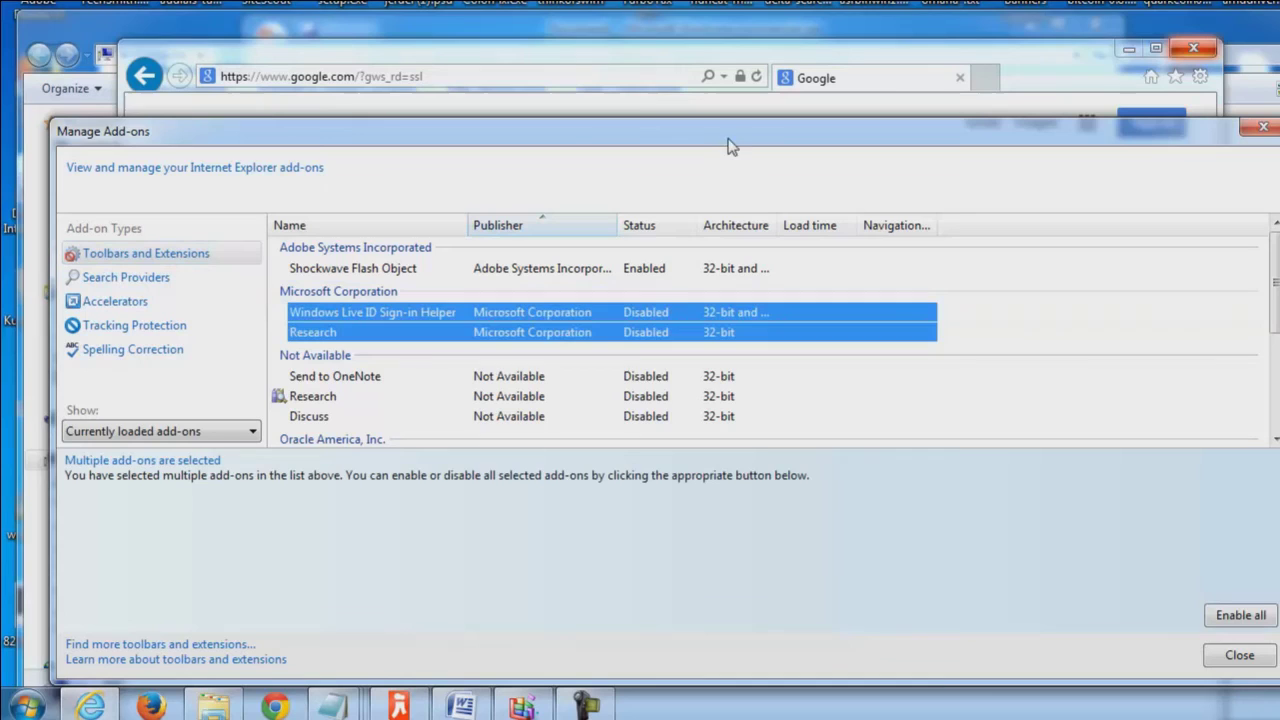
pyautogui.moveTo(752, 124); pyautogui.dragTo(752, 2)
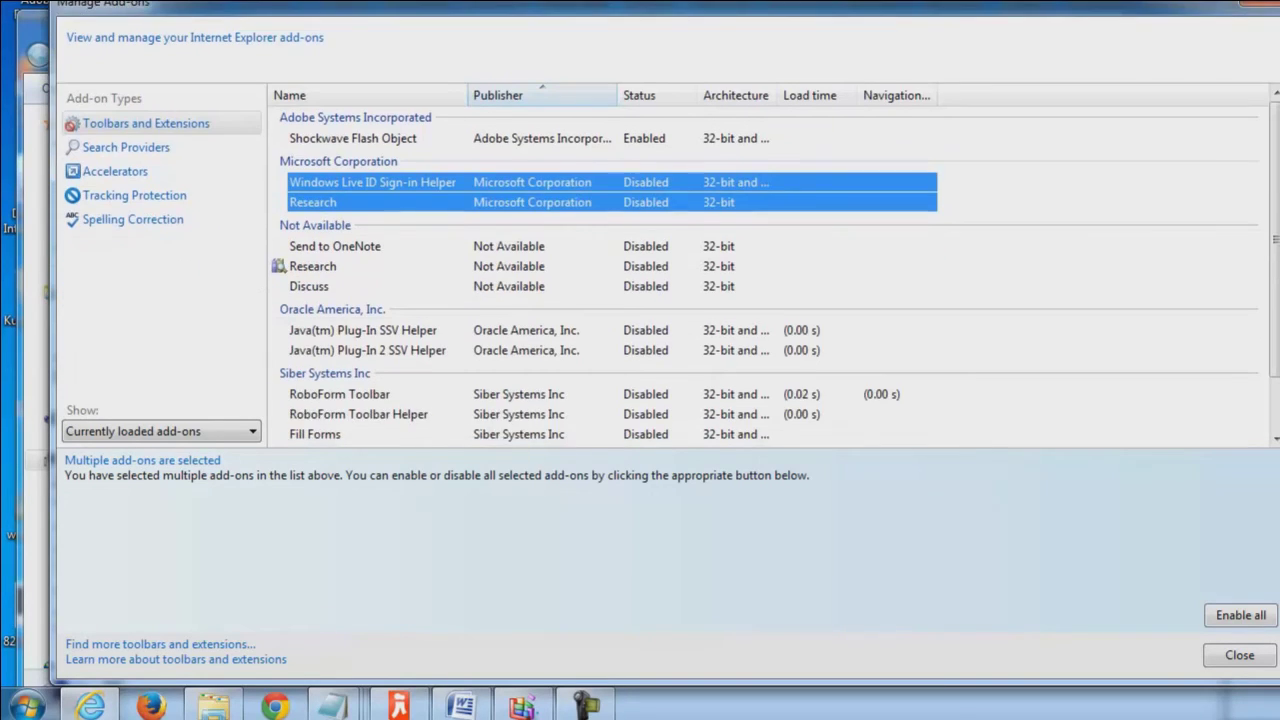
pyautogui.scroll(-1, 563, 236)
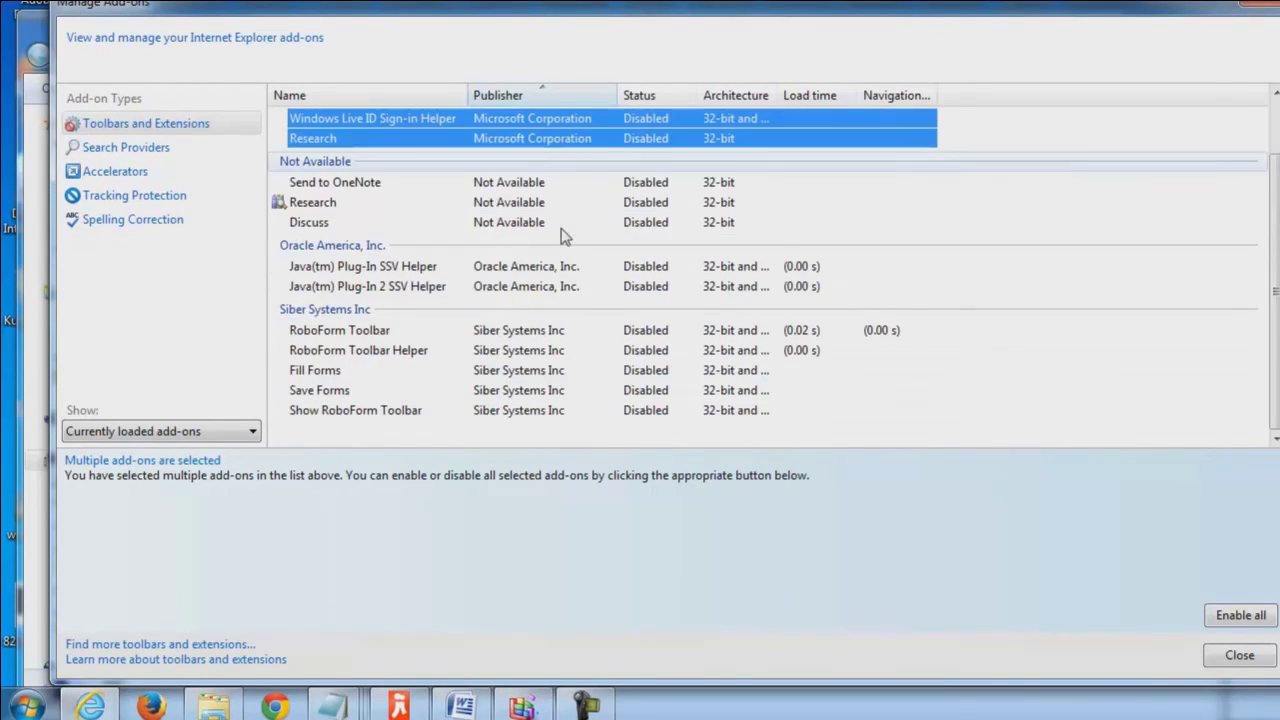
pyautogui.scroll(1, 520, 375)
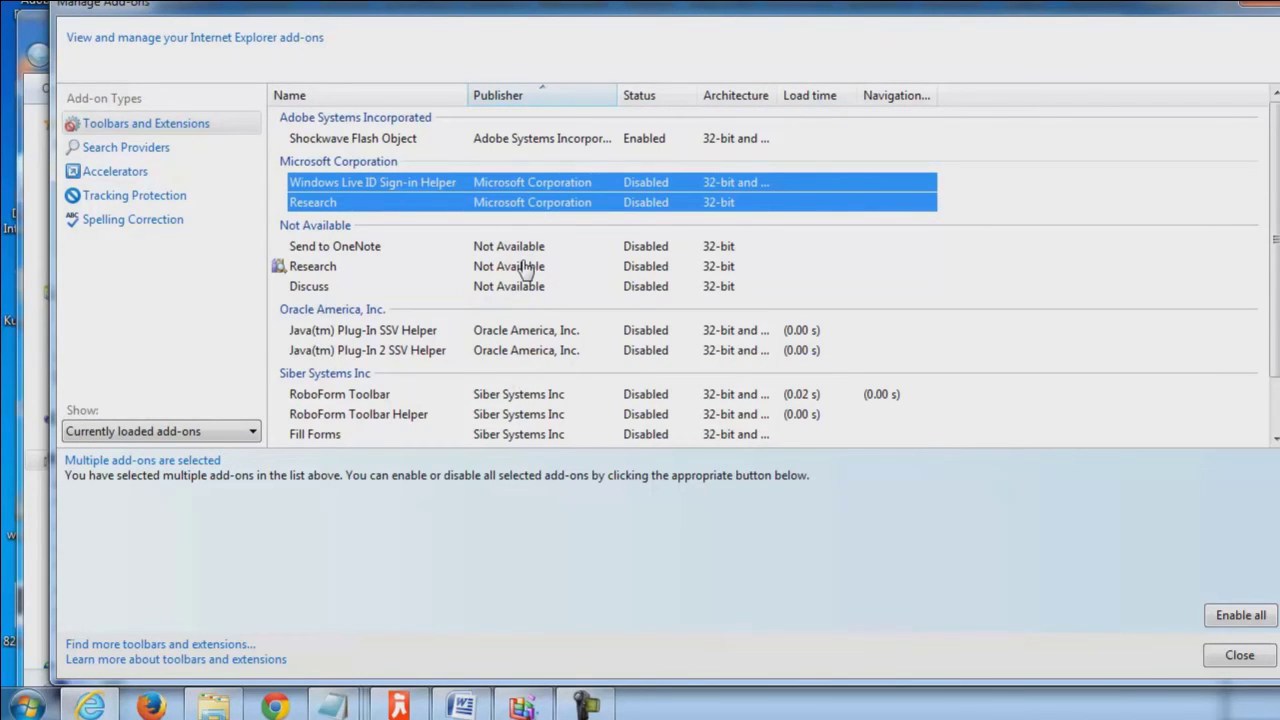
pyautogui.scroll(-1, 524, 268)
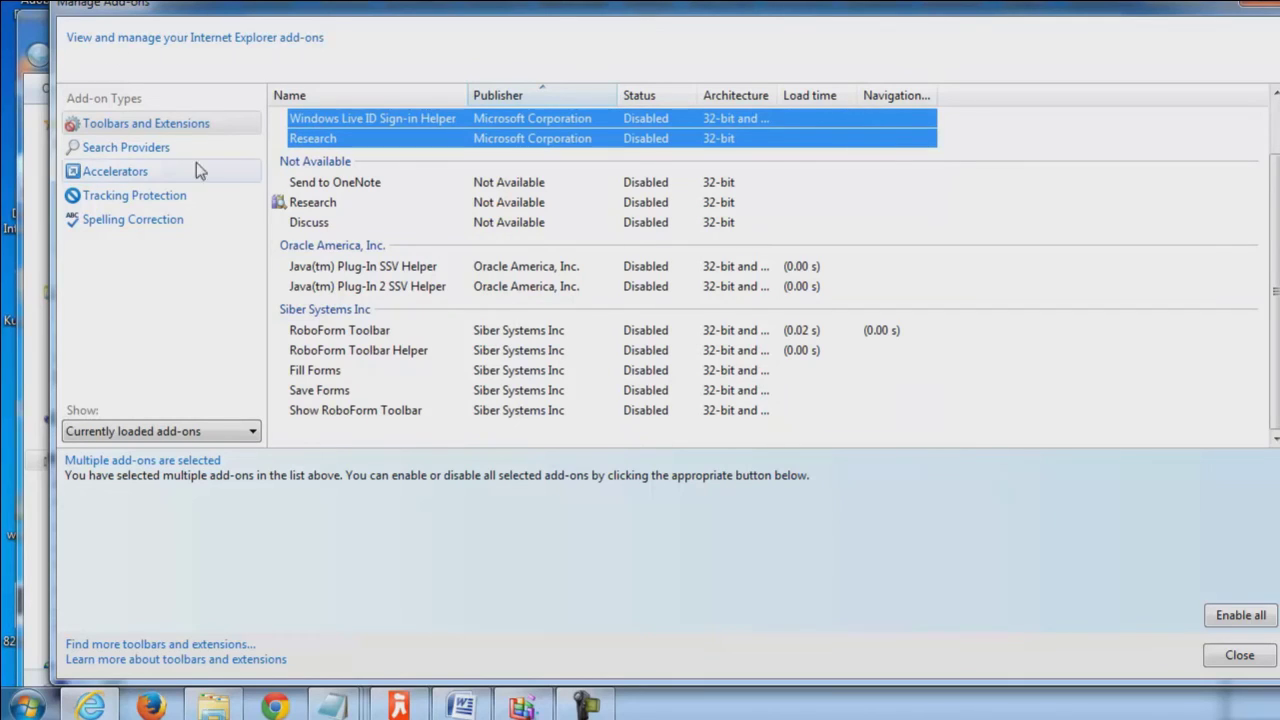
# Check the Bing search provider details, return to Toolbars and Extensions, and close Manage Add-ons
pyautogui.click(110, 147)
pyautogui.click(368, 120)
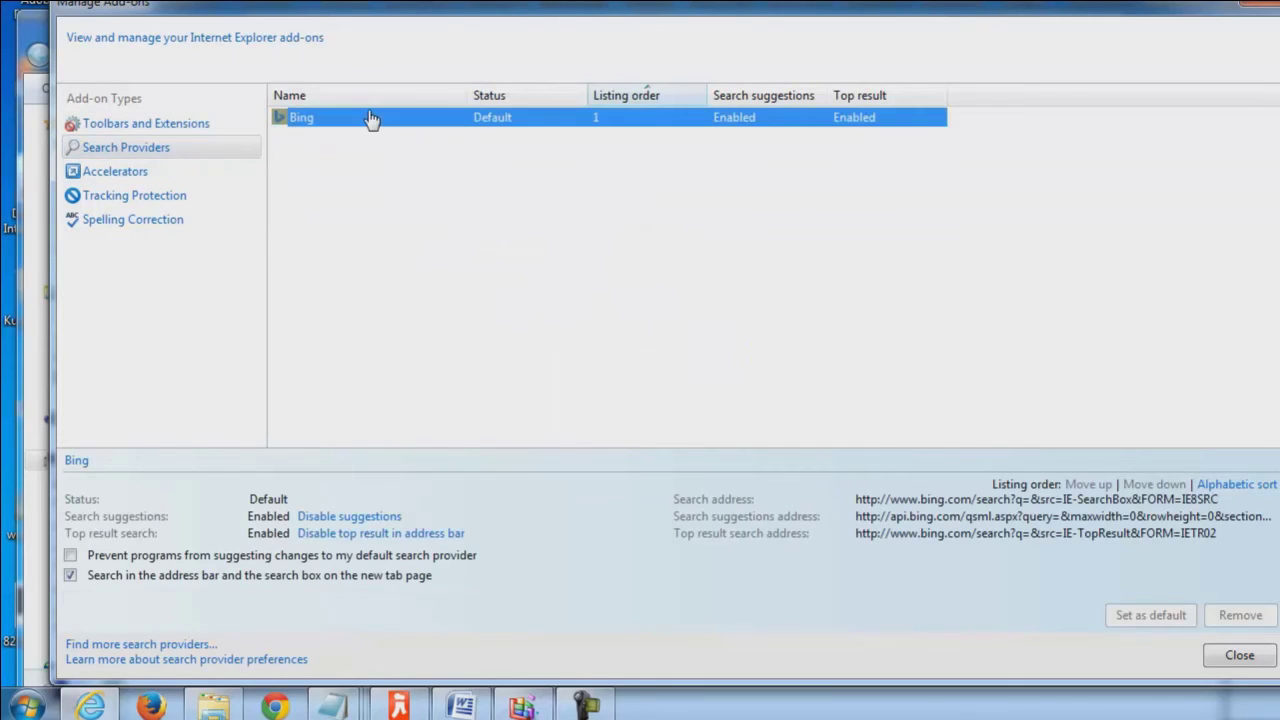
pyautogui.click(165, 124)
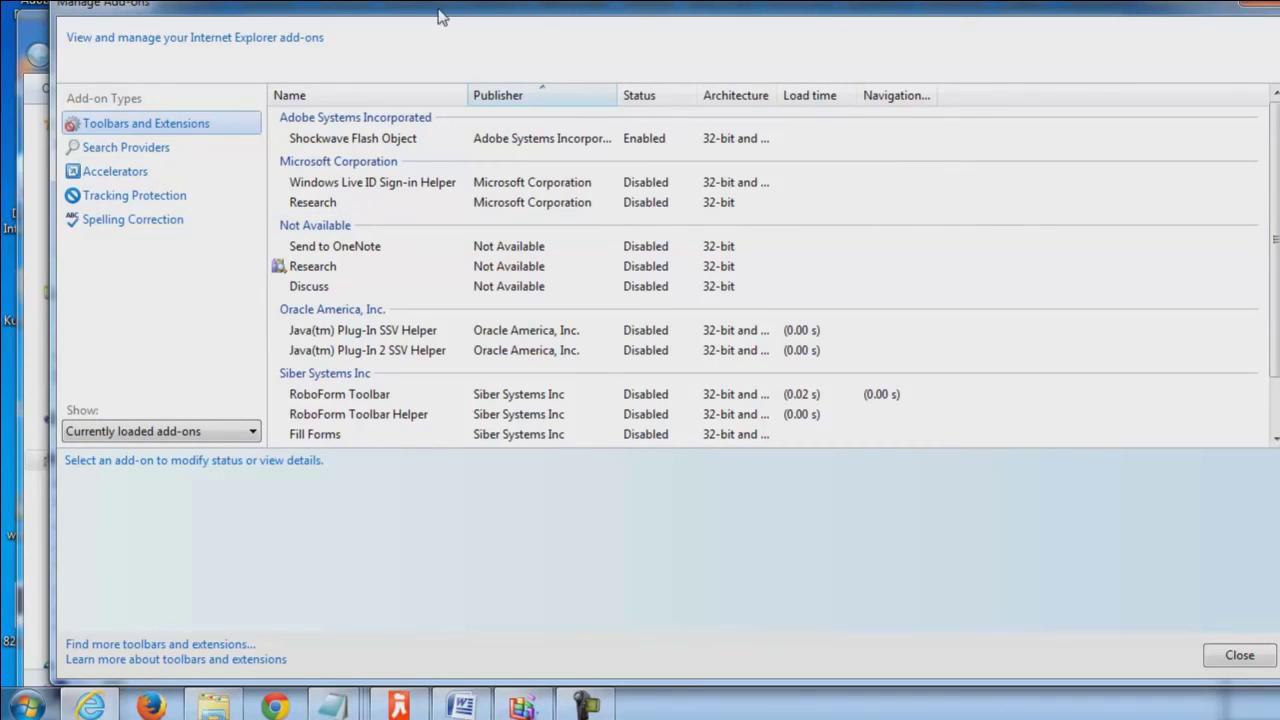
pyautogui.click(1256, 8)
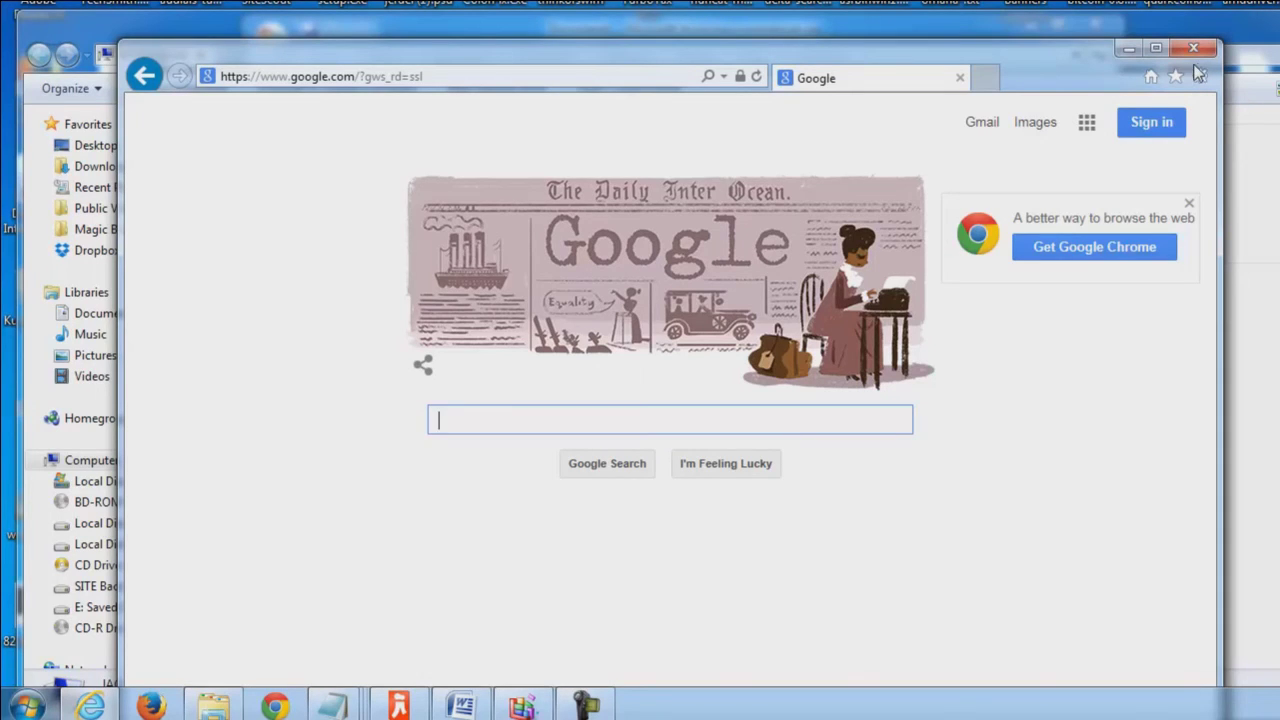
pyautogui.click(1200, 75)
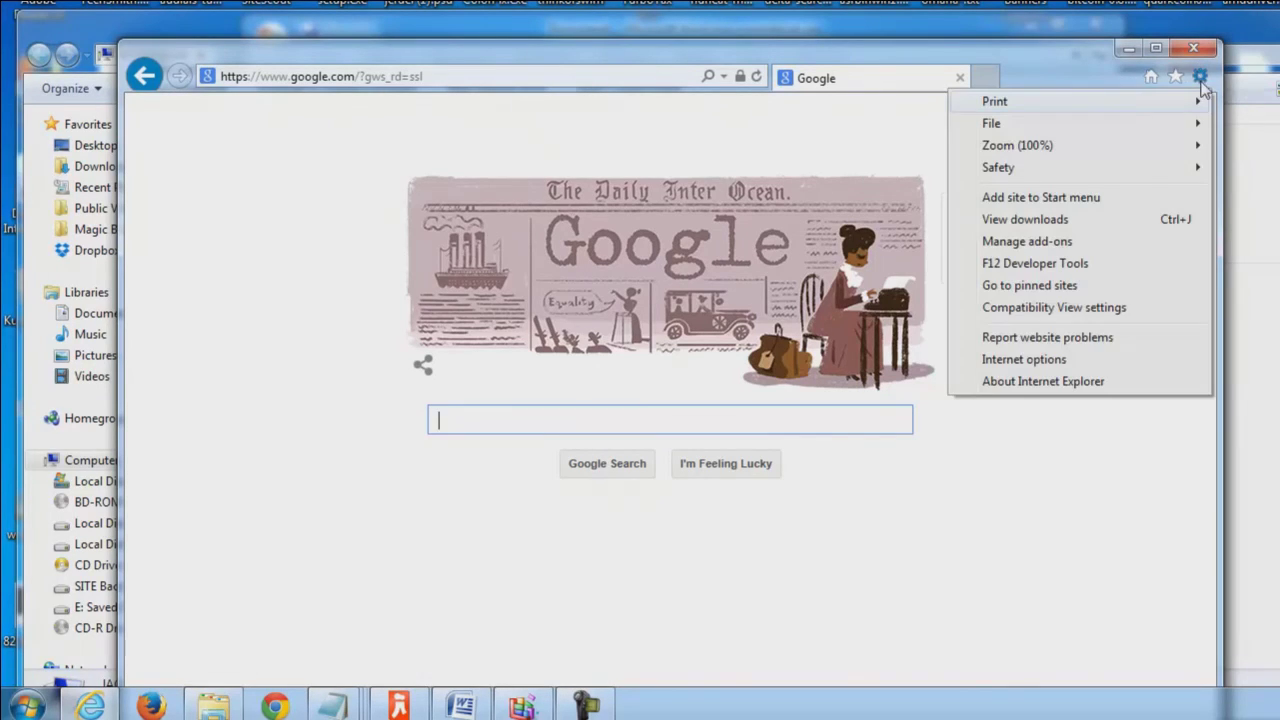
pyautogui.click(1077, 364)
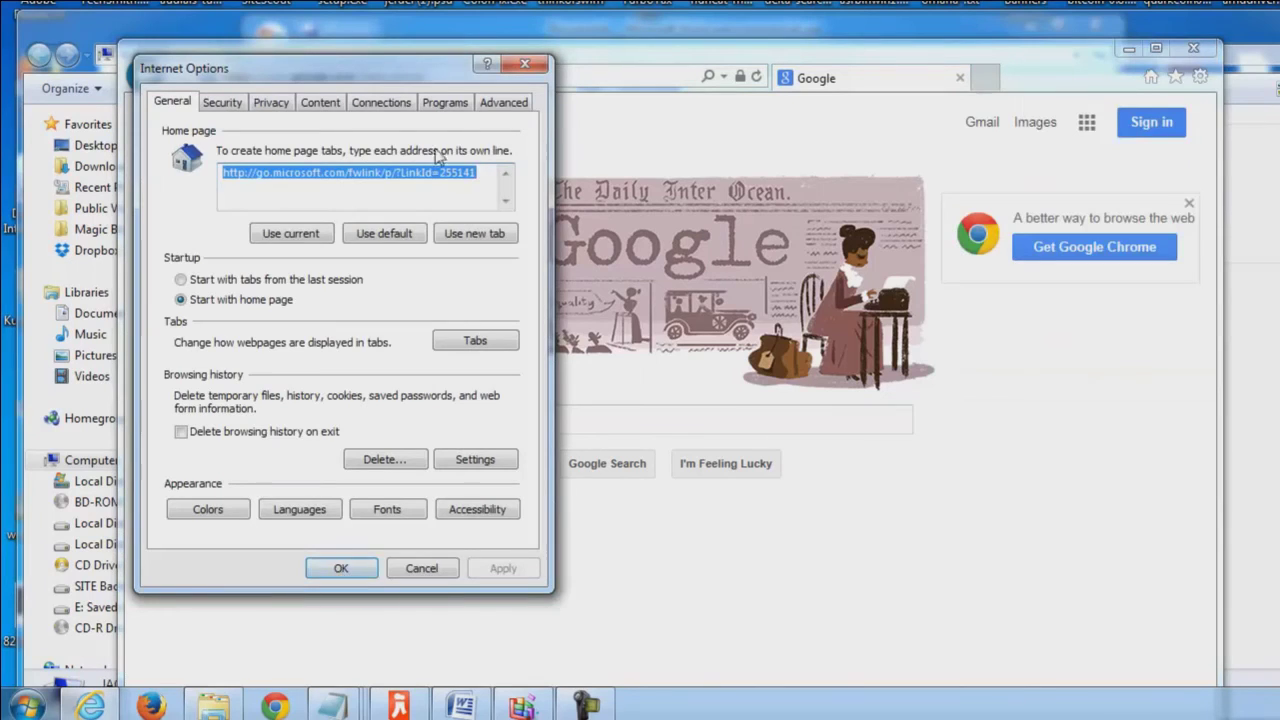
pyautogui.click(512, 104)
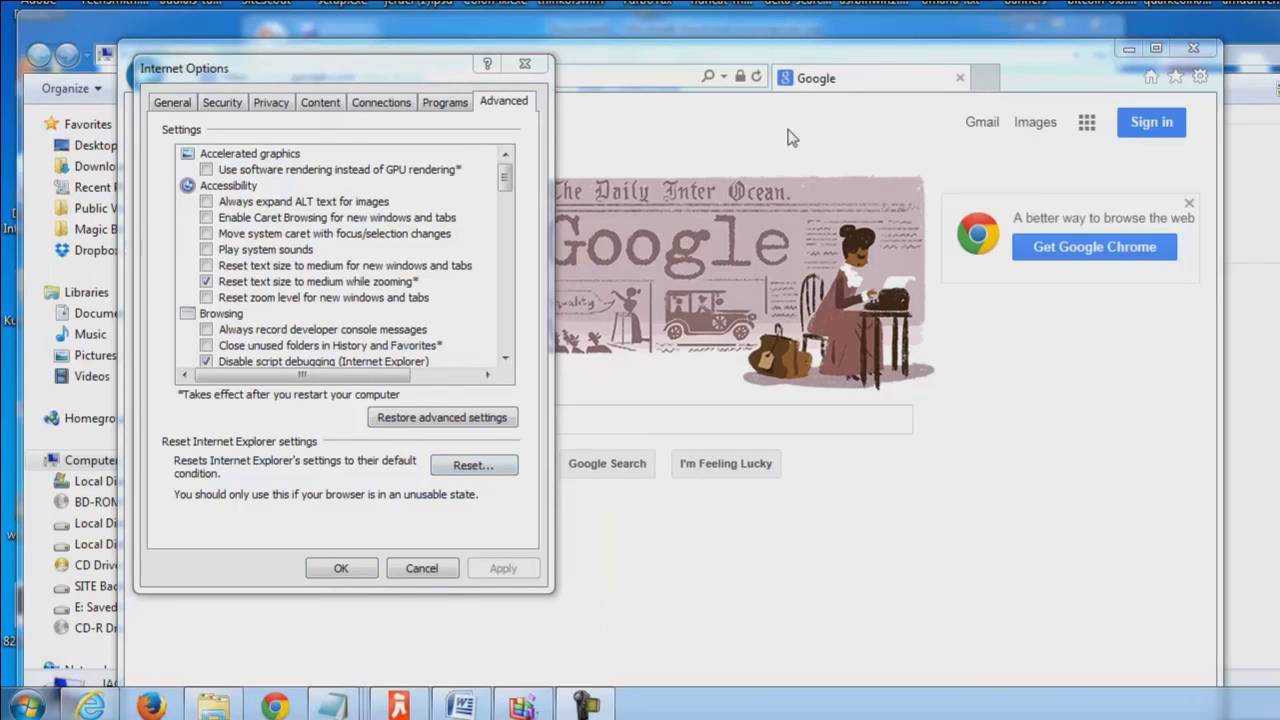
pyautogui.click(541, 67)
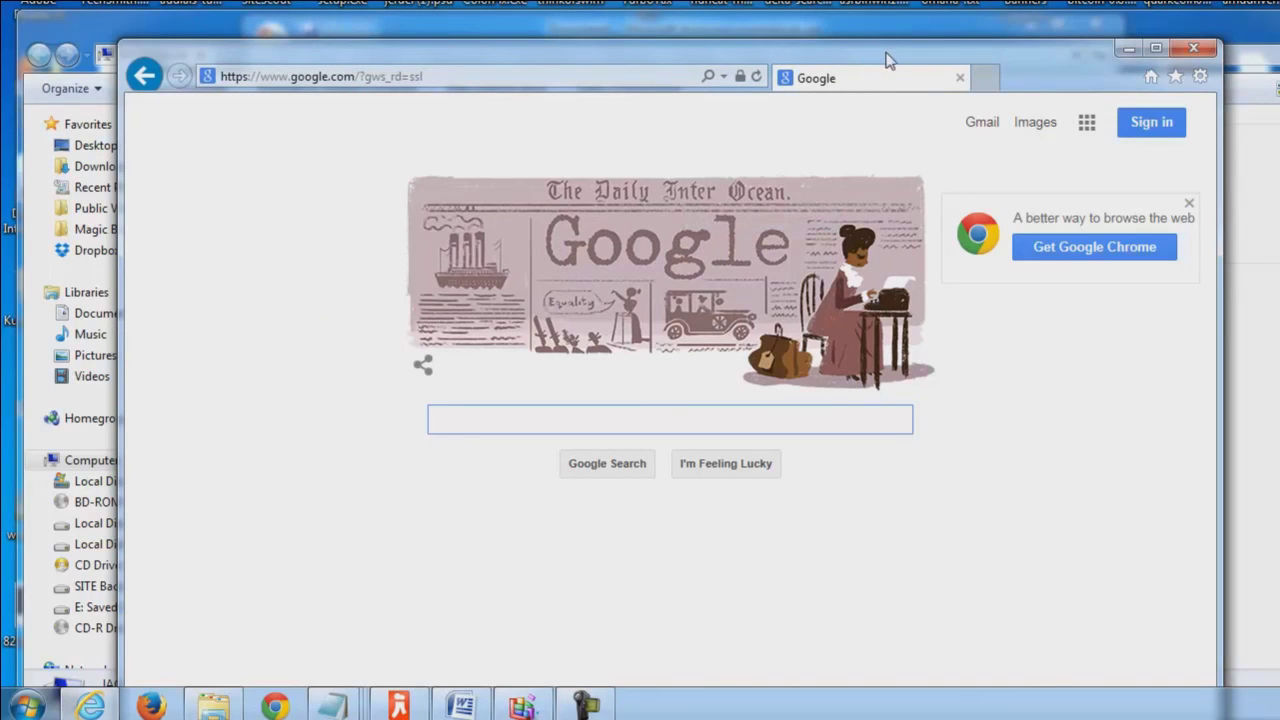
# Move the Internet Explorer window slightly up and to the left
pyautogui.moveTo(888, 62)
pyautogui.mouseDown()
pyautogui.moveTo(871, 57)
pyautogui.moveTo(880, 29)
pyautogui.mouseUp()
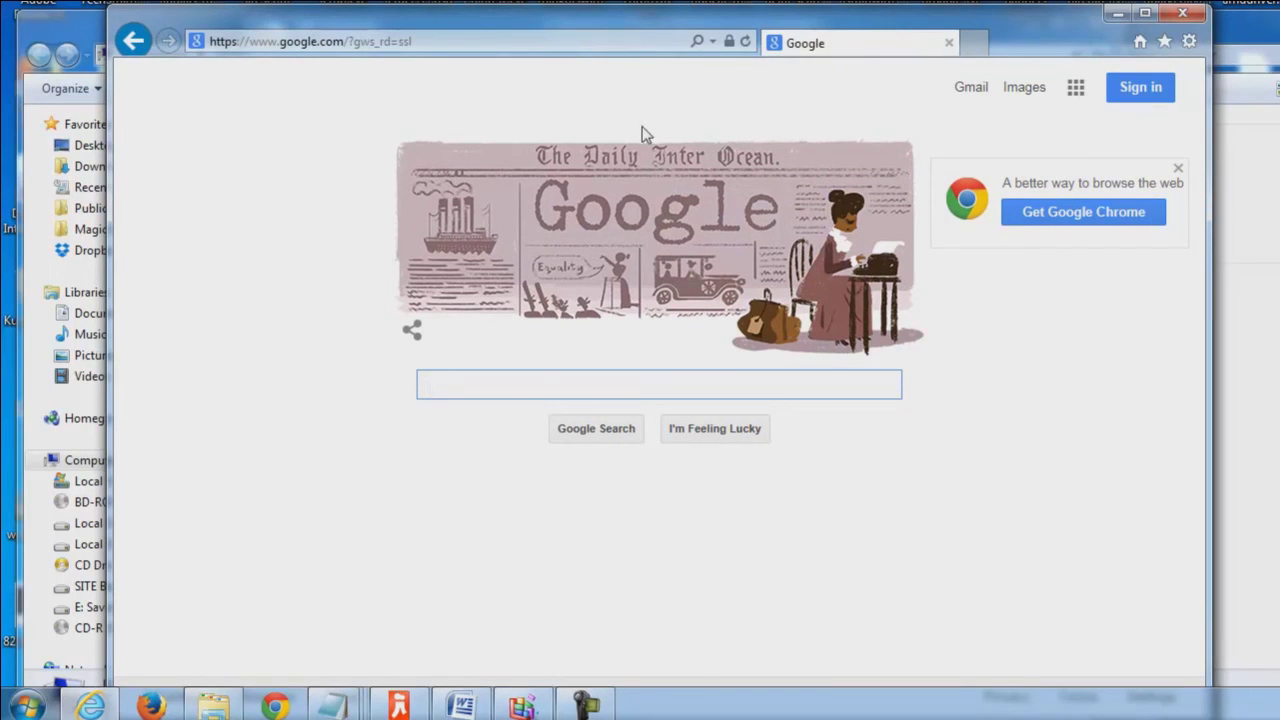